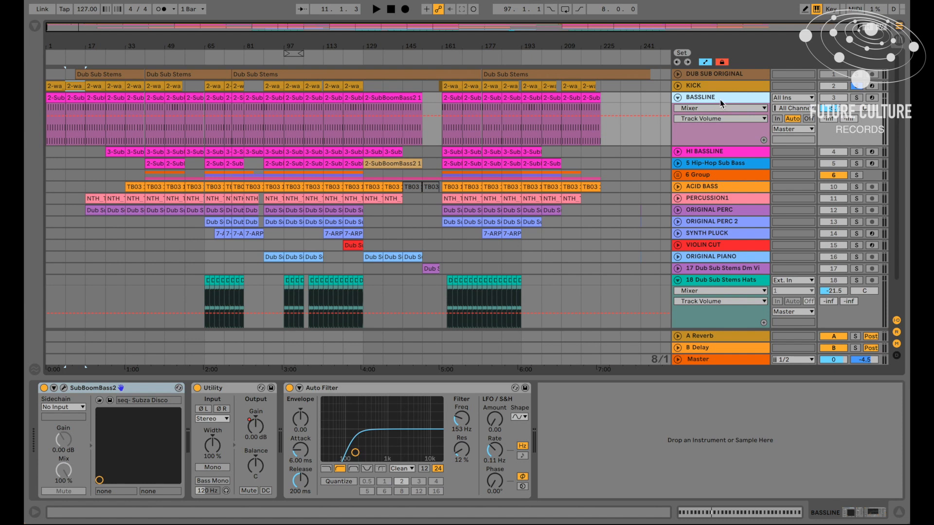
Solo the BASSLINE track and play it from its clip at bar 9.
{"action": "left_click", "coordinate": [857, 98]}
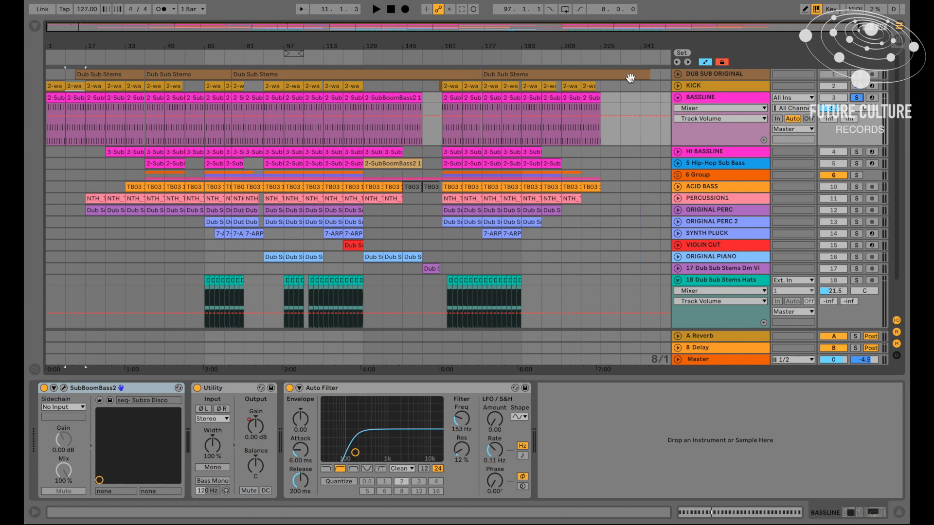
{"action": "left_click", "coordinate": [75, 99]}
{"action": "key", "text": "space"}
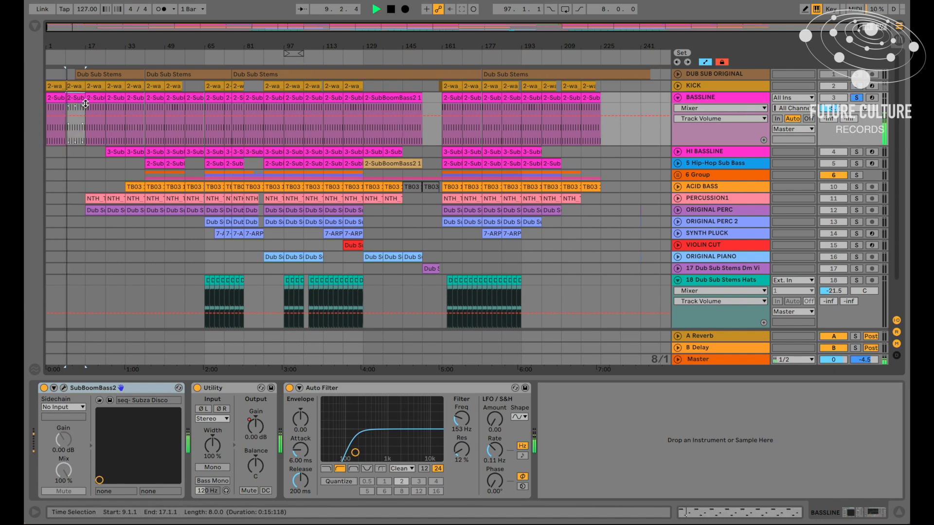
{"action": "left_click", "coordinate": [90, 99]}
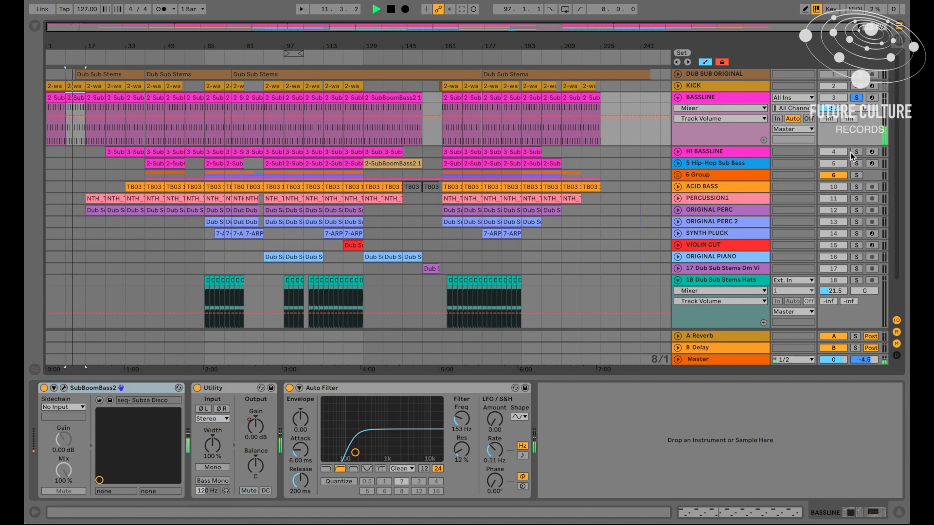
Audition the HI BASSLINE track soloed, playing from its first clip at bar 25.
{"action": "left_click", "coordinate": [737, 151]}
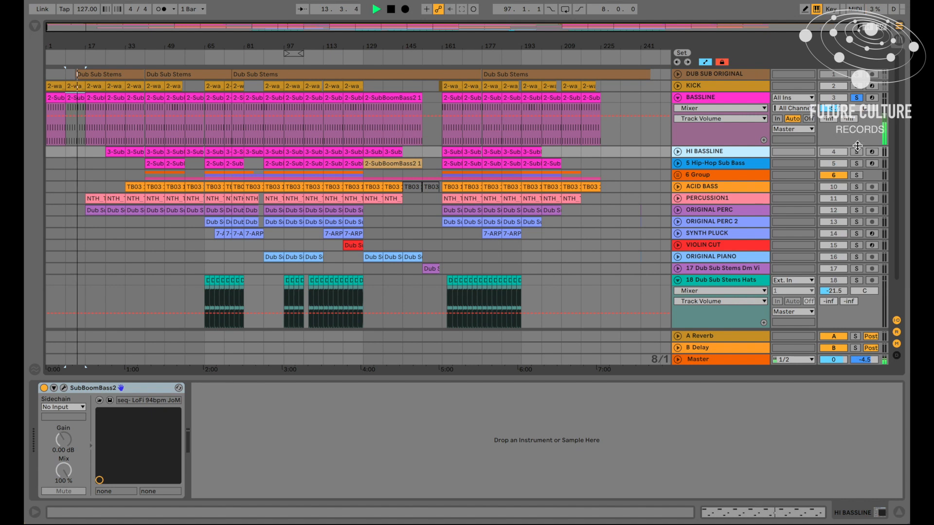
{"action": "left_click", "coordinate": [119, 152]}
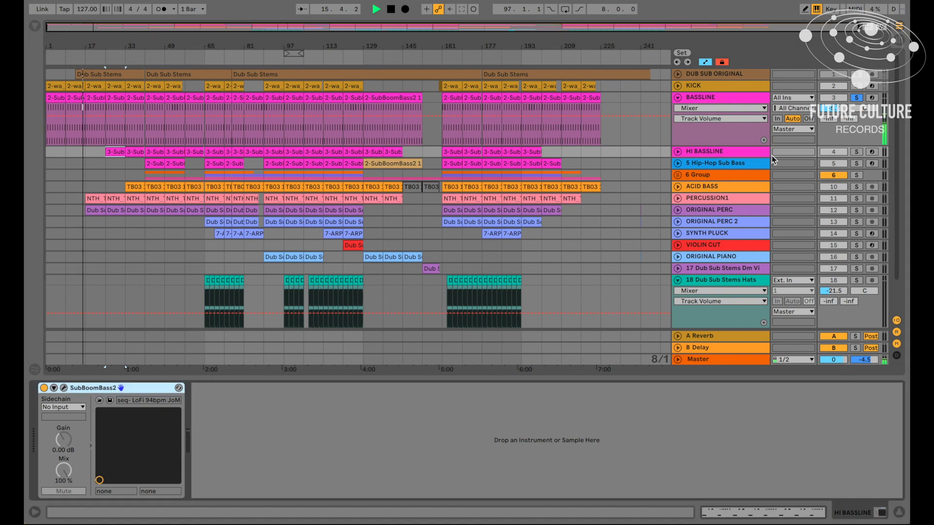
{"action": "left_click", "coordinate": [857, 152]}
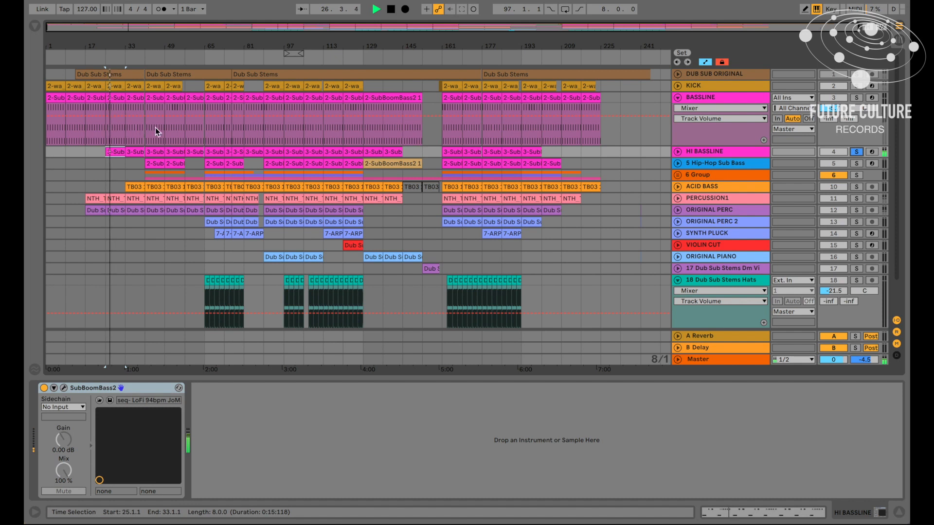
Unfold the 5 Hip-Hop Sub Bass track and audition it soloed from bar 41, ending with playback stopped and solo off.
{"action": "left_click", "coordinate": [698, 164]}
{"action": "left_click", "coordinate": [678, 164]}
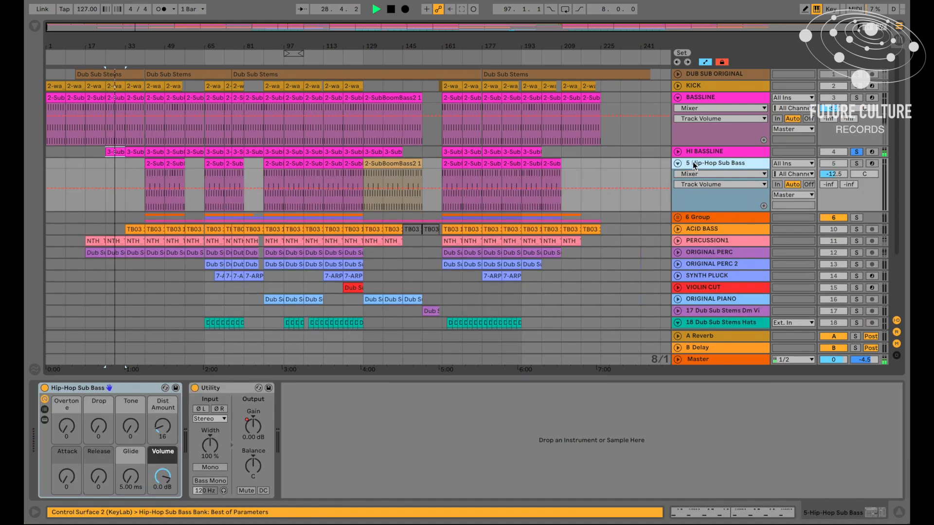
{"action": "key", "text": "space"}
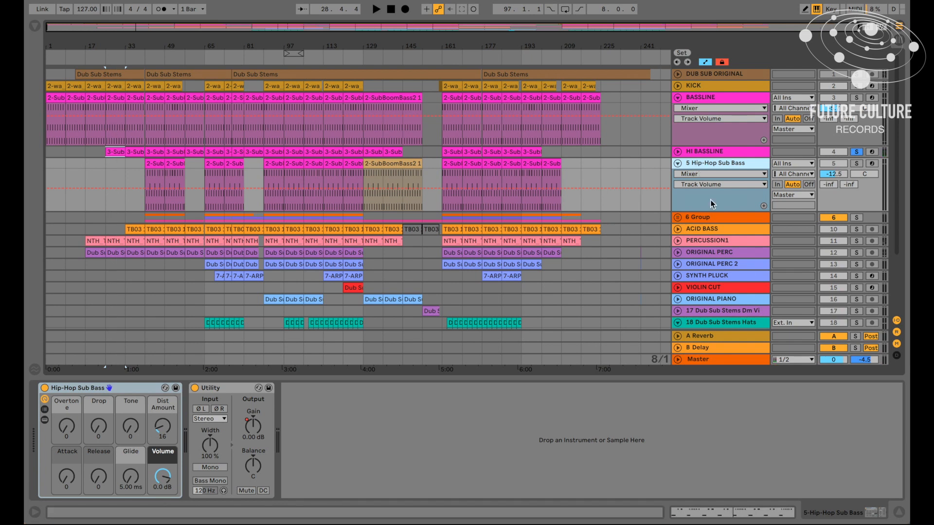
{"action": "left_click", "coordinate": [151, 164]}
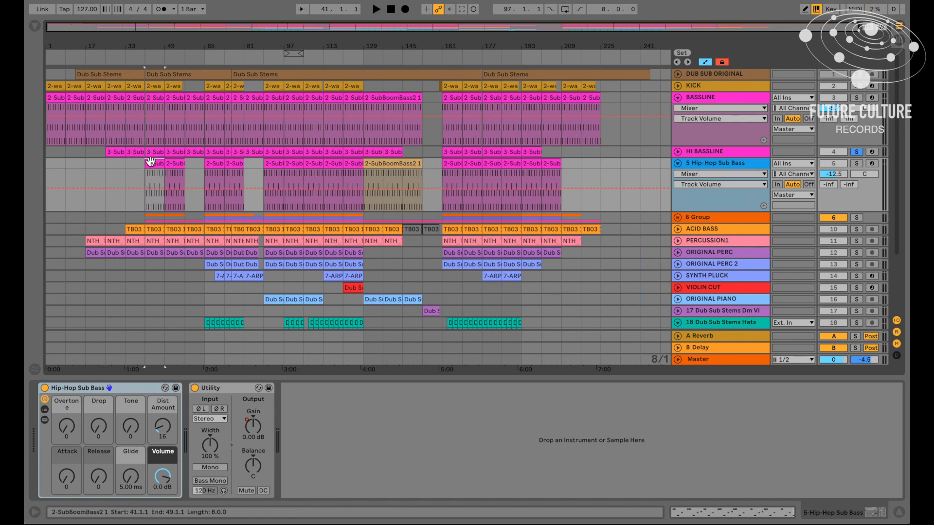
{"action": "left_click", "coordinate": [735, 166]}
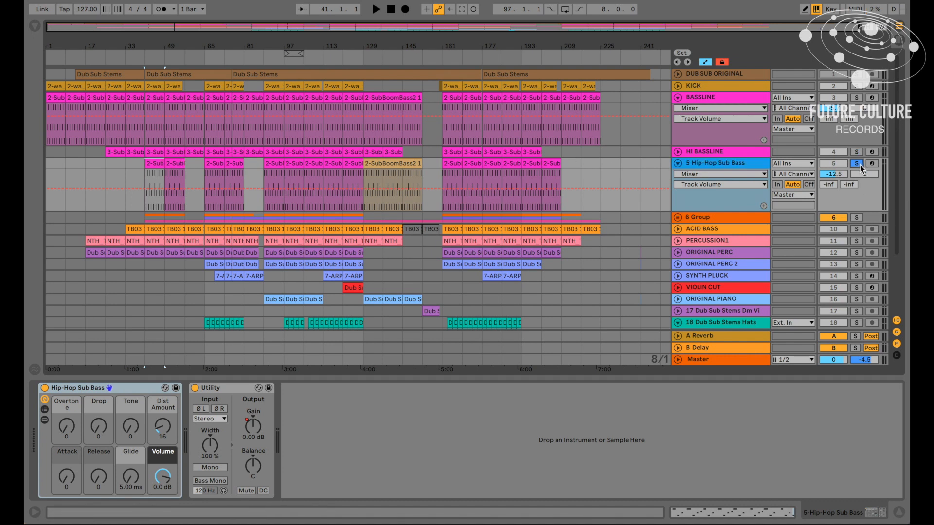
{"action": "key", "text": "space"}
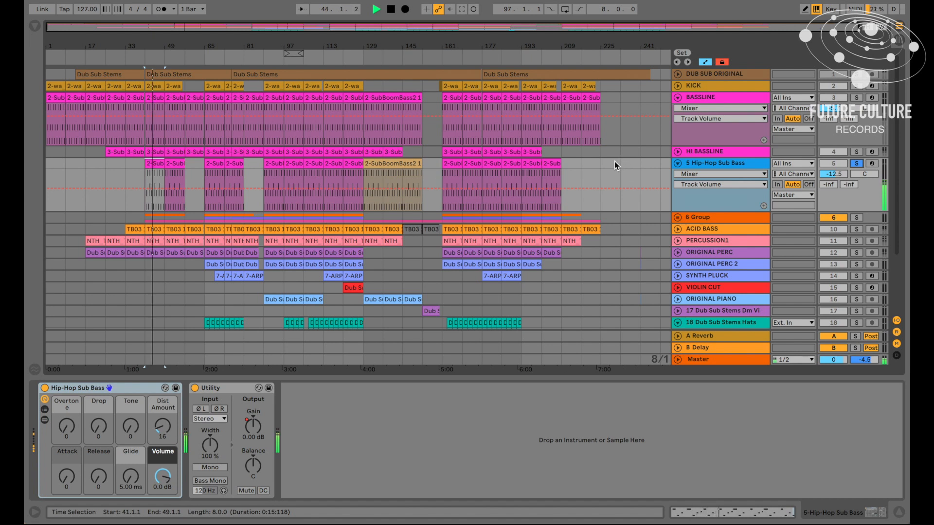
{"action": "left_click", "coordinate": [855, 165]}
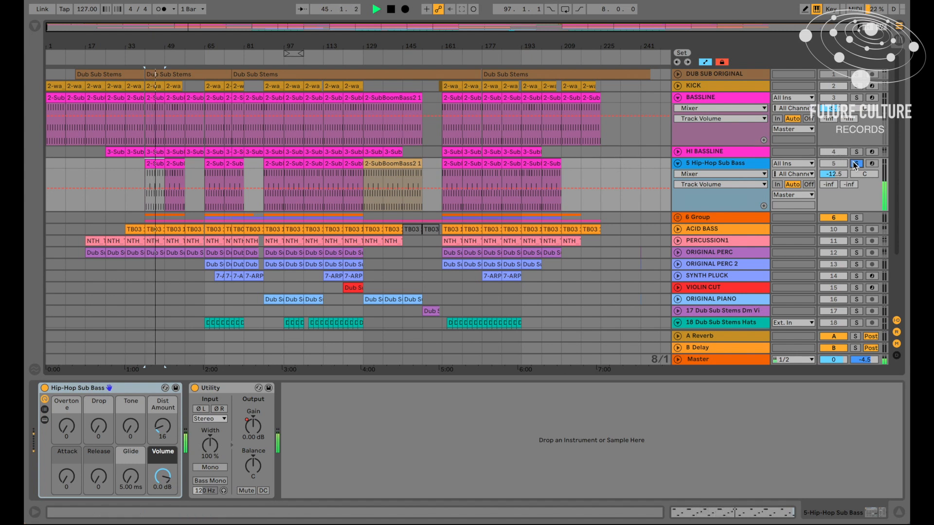
{"action": "key", "text": "space"}
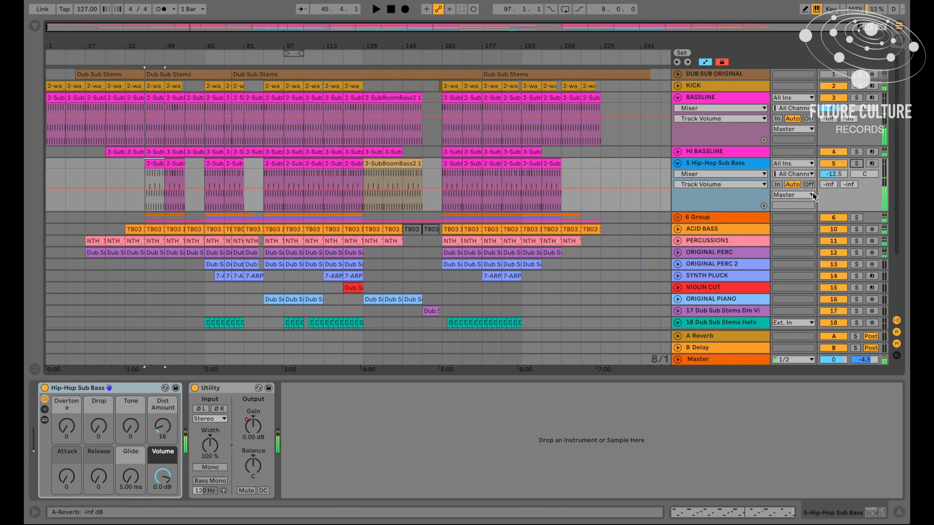
Unfold the 6 Group, inspect the CLAP track's sampler and the notes in its first clip, and close the detail view.
{"action": "left_click", "coordinate": [677, 218]}
{"action": "left_click", "coordinate": [714, 222]}
{"action": "scroll", "coordinate": [717, 221], "scroll_direction": "down", "scroll_amount": 3}
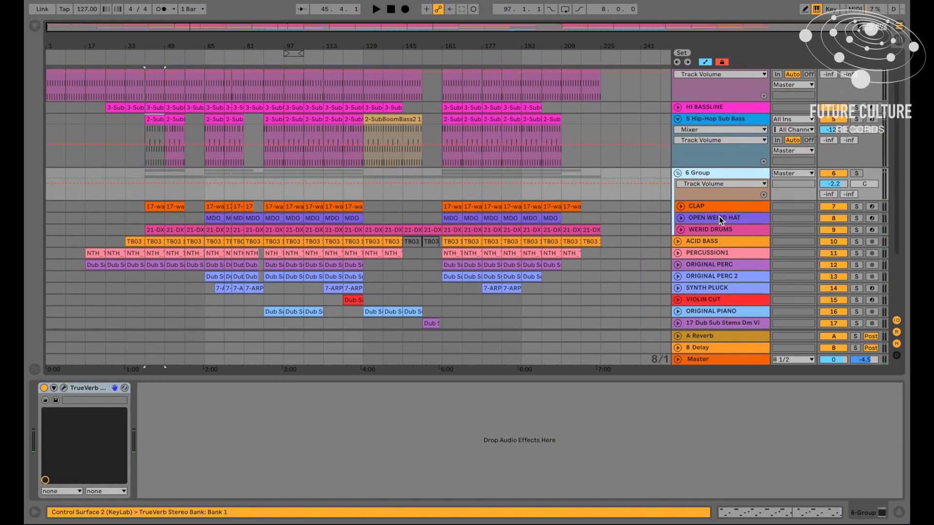
{"action": "left_click", "coordinate": [721, 192]}
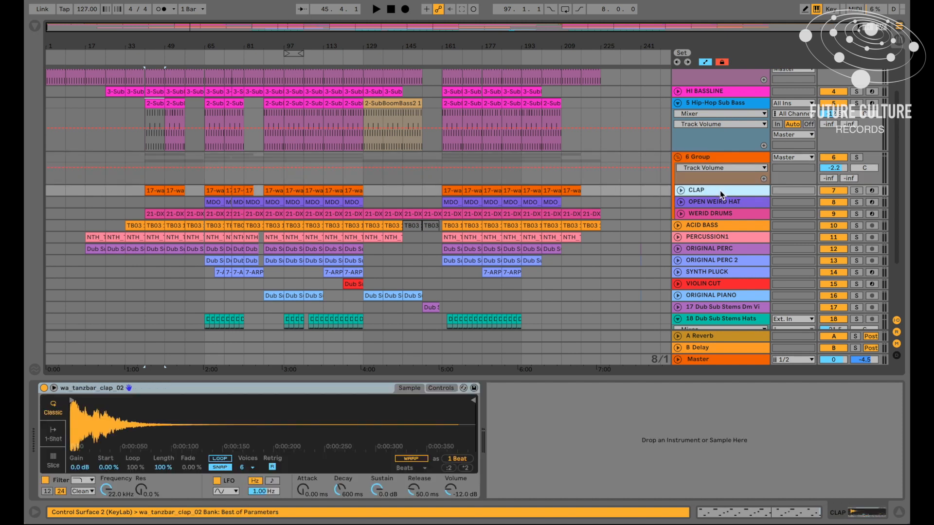
{"action": "double_click", "coordinate": [159, 192]}
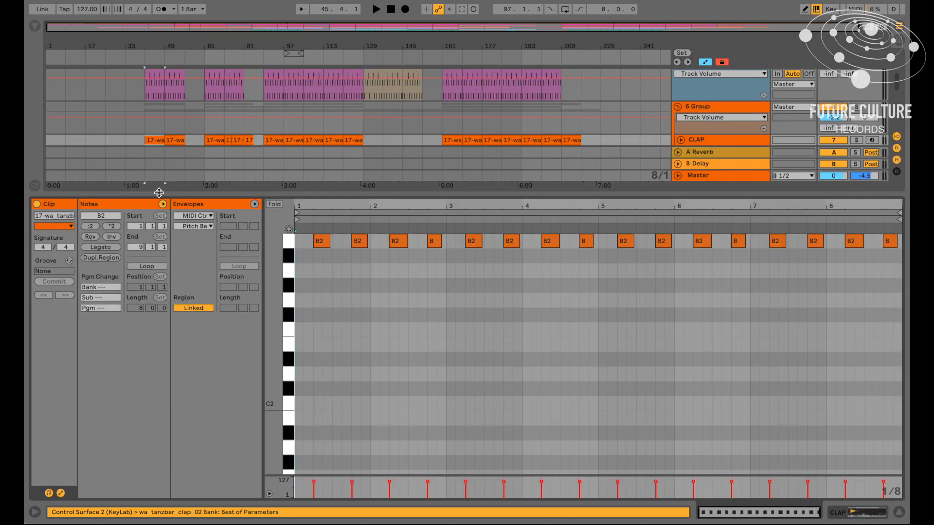
{"action": "left_click", "coordinate": [899, 513]}
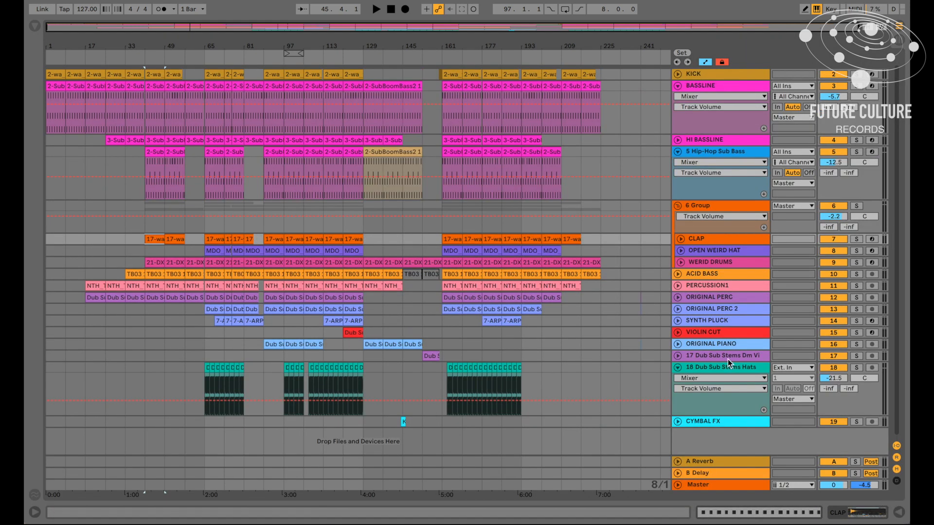
{"action": "left_click", "coordinate": [715, 240]}
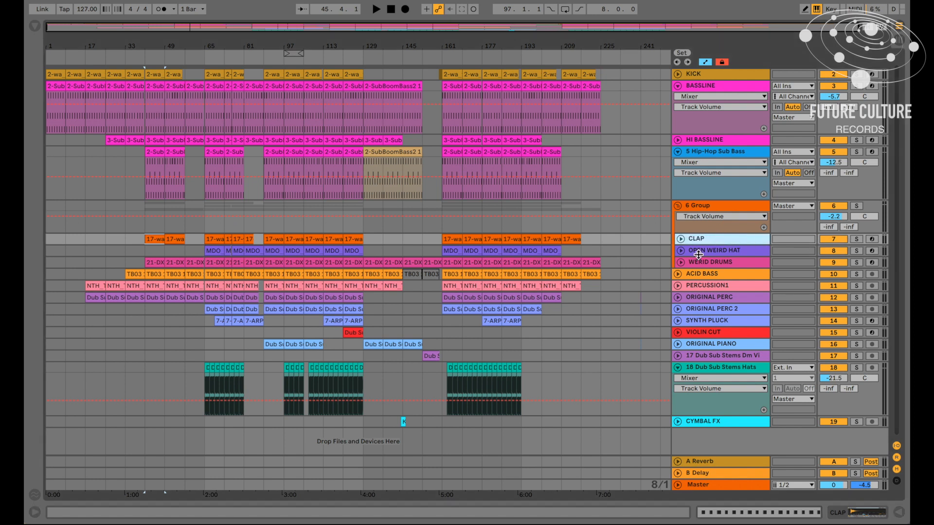
Unfold the OPEN WEIRD HAT track and audition it soloed from its clip at bar 89.
{"action": "left_click", "coordinate": [701, 252]}
{"action": "left_click", "coordinate": [681, 251]}
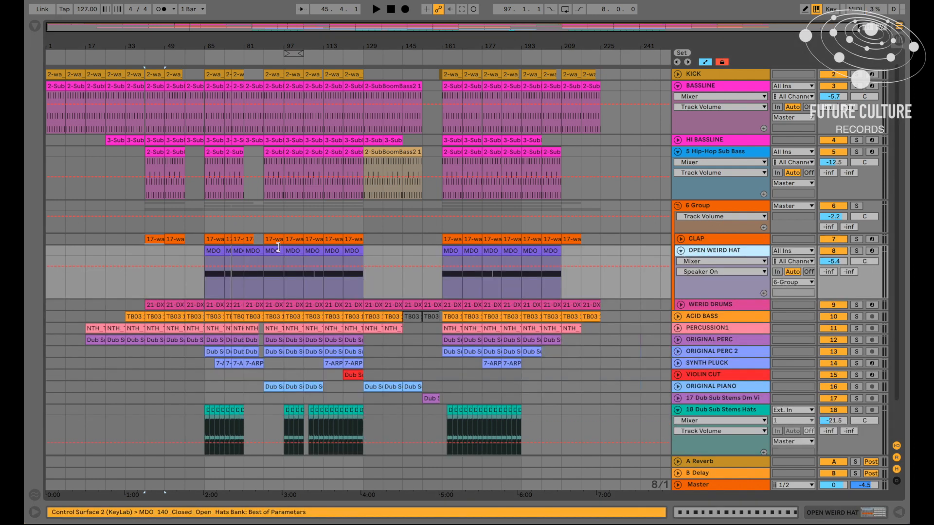
{"action": "left_click", "coordinate": [278, 248]}
{"action": "left_click", "coordinate": [857, 250]}
{"action": "key", "text": "space"}
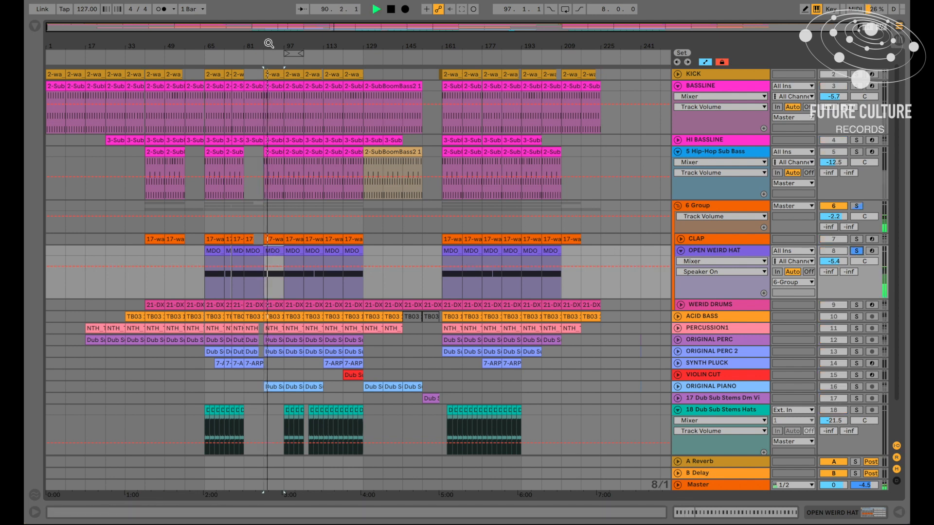
{"action": "left_click_drag", "start_coordinate": [267, 43], "coordinate": [267, 87]}
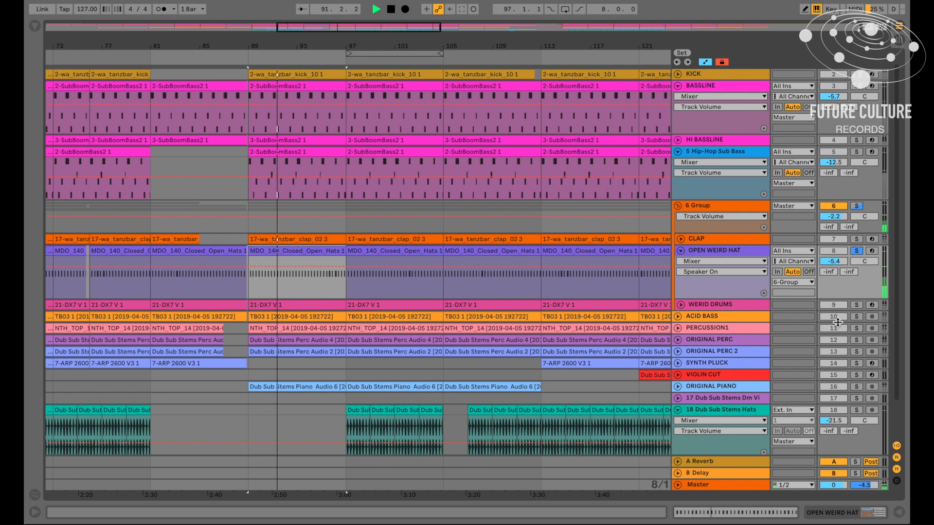
Solo the WERID DRUMS track, stop playback, show its device chain and unfold the track.
{"action": "left_click", "coordinate": [856, 306]}
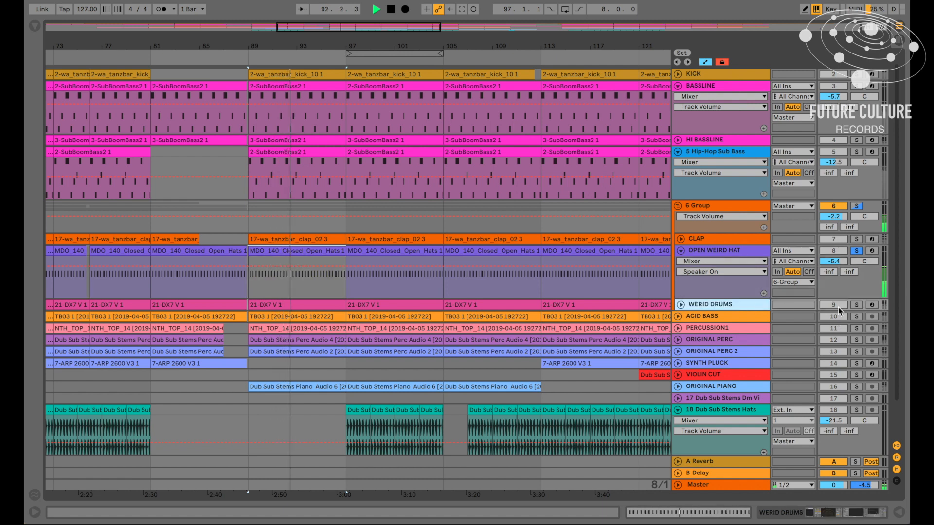
{"action": "key", "text": "space"}
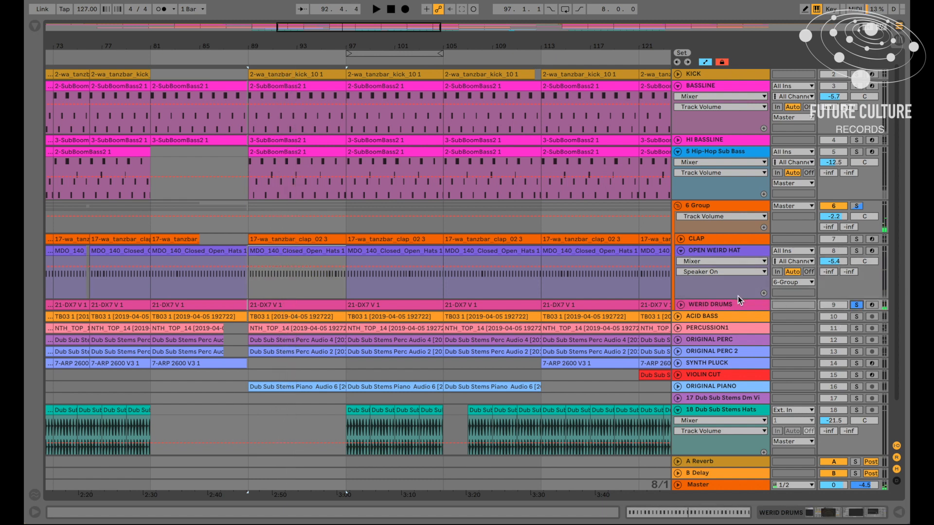
{"action": "double_click", "coordinate": [737, 302]}
{"action": "scroll", "coordinate": [718, 270], "scroll_direction": "down", "scroll_amount": 1}
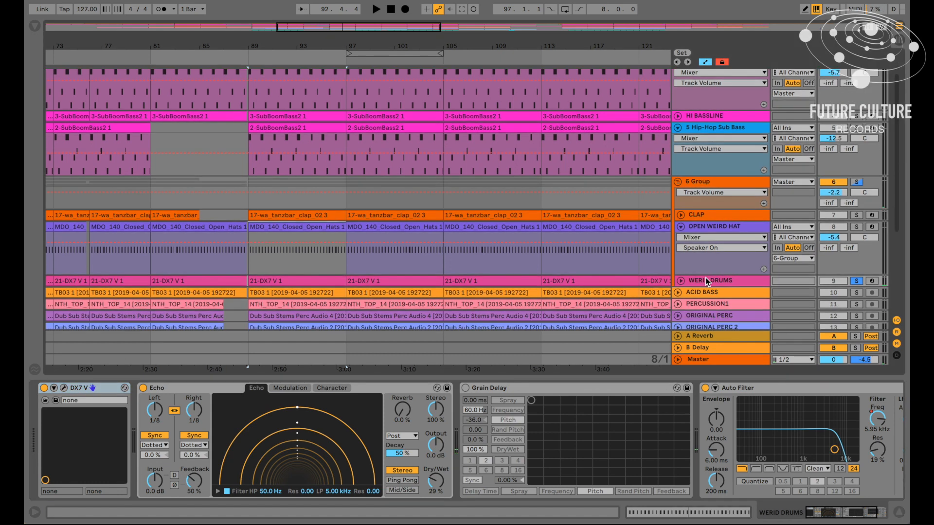
{"action": "left_click", "coordinate": [680, 281]}
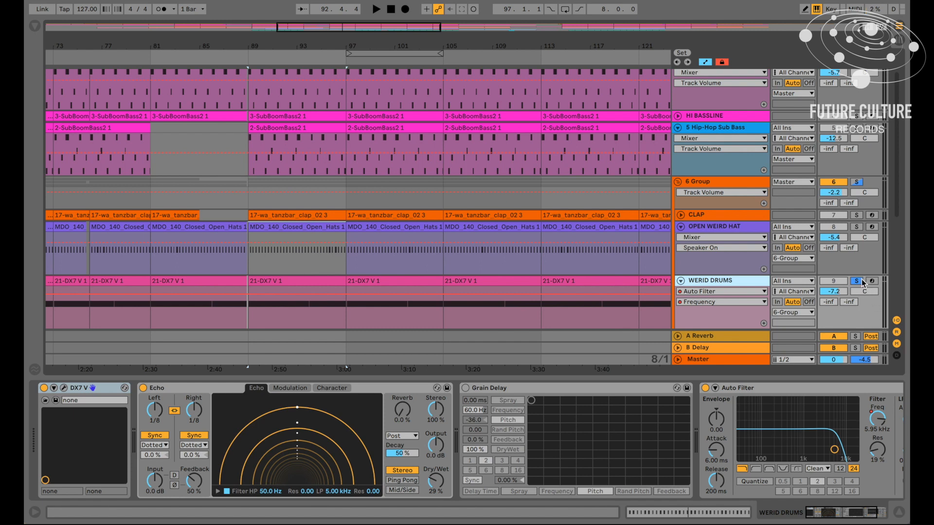
Audition the whole 6 Group soloed, fold the WERID DRUMS track, and end with playback stopped and the group's solo off.
{"action": "left_click", "coordinate": [856, 183]}
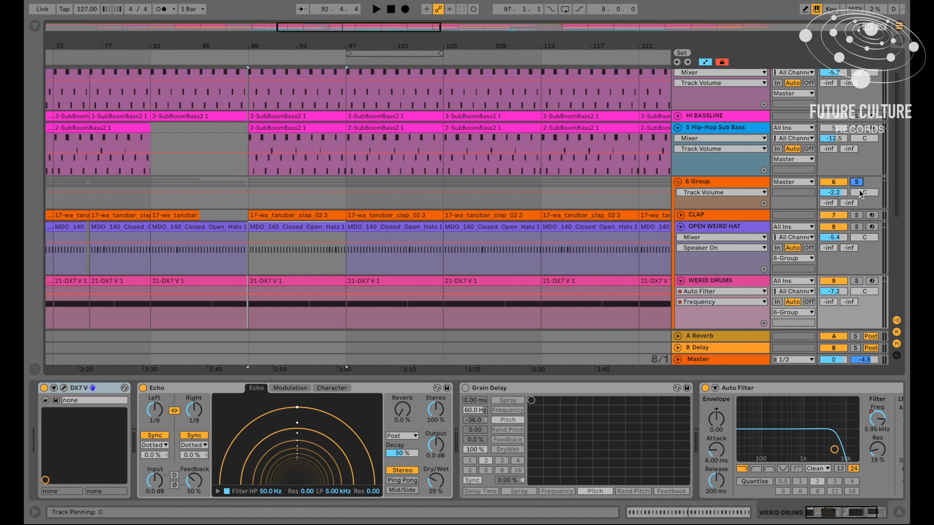
{"action": "key", "text": "space"}
{"action": "scroll", "coordinate": [841, 298], "scroll_direction": "down", "scroll_amount": 3}
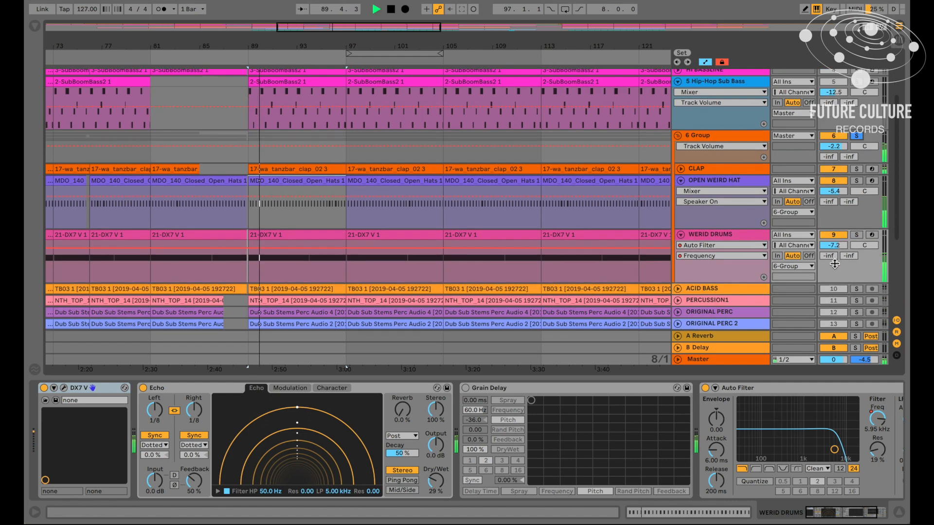
{"action": "left_click", "coordinate": [681, 236]}
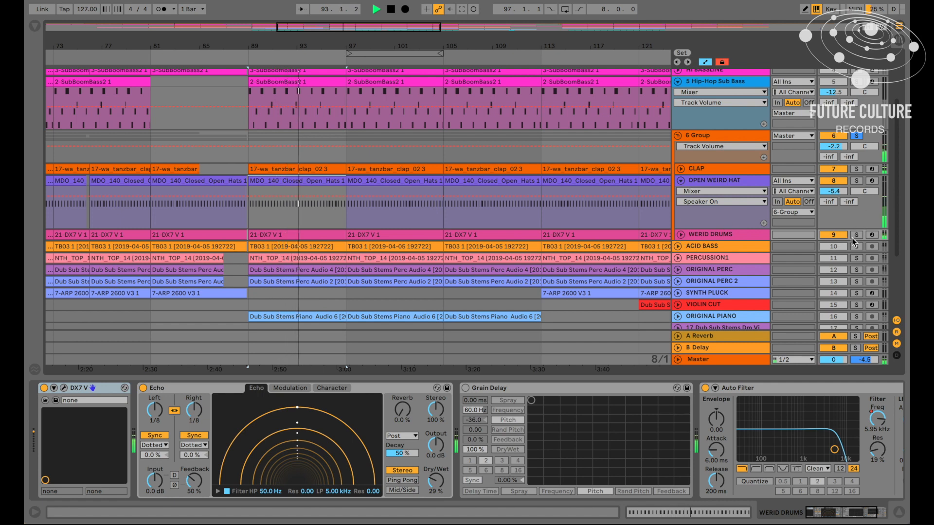
{"action": "key", "text": "space"}
{"action": "left_click", "coordinate": [858, 136]}
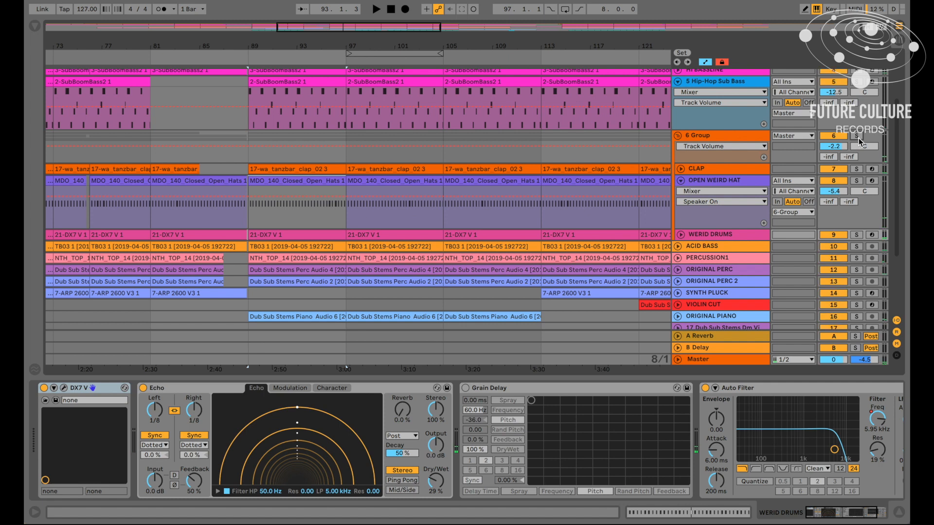
Solo the ACID BASS track and play it from its clip at bar 89, with the full arrangement in view and the device view closed.
{"action": "left_click", "coordinate": [857, 247]}
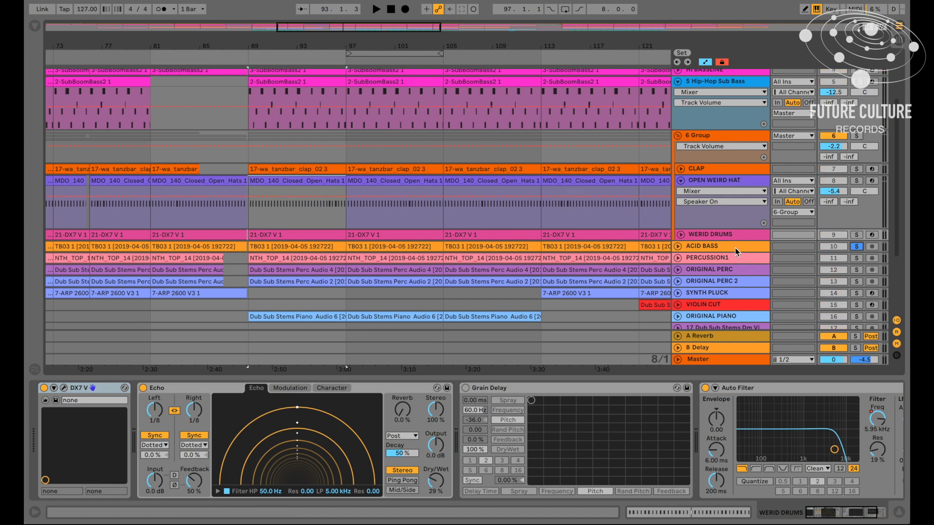
{"action": "left_click", "coordinate": [690, 250]}
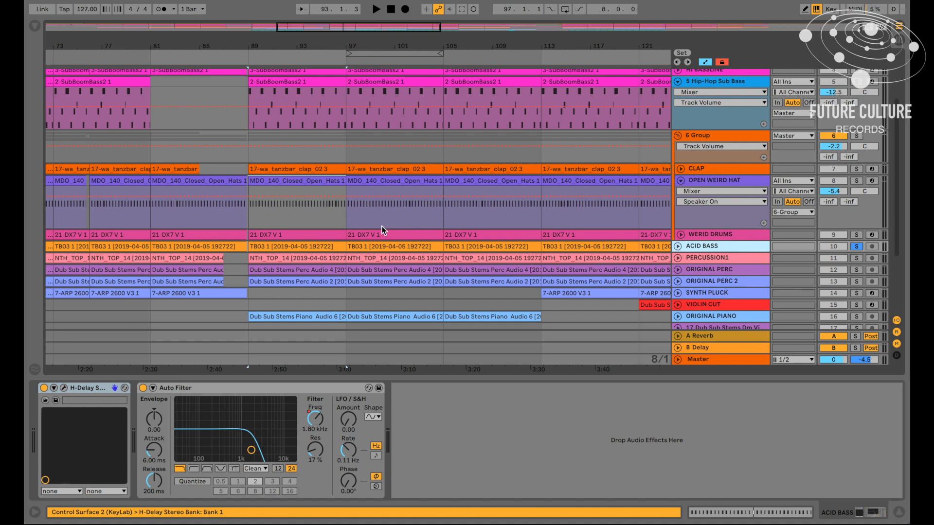
{"action": "left_click", "coordinate": [272, 246]}
{"action": "key", "text": "space"}
{"action": "left_click_drag", "start_coordinate": [313, 49], "coordinate": [278, 49]}
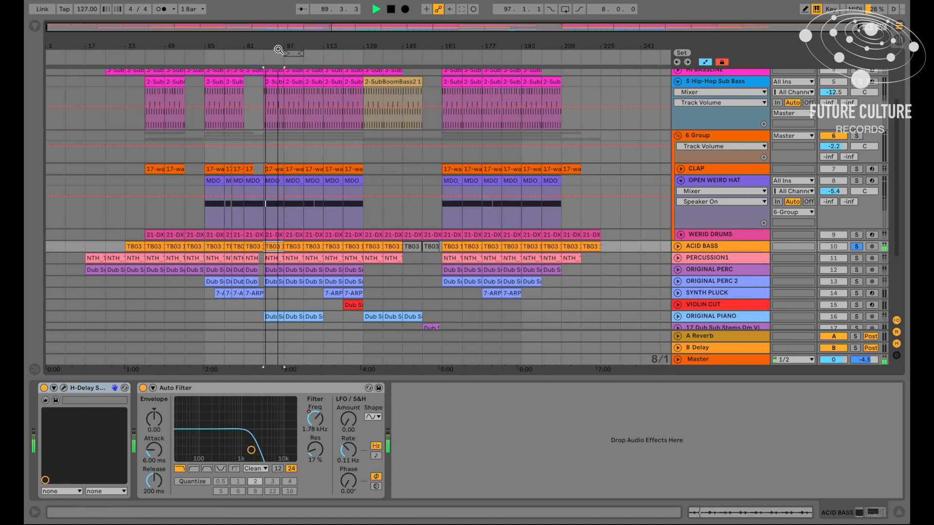
{"action": "left_click", "coordinate": [899, 512]}
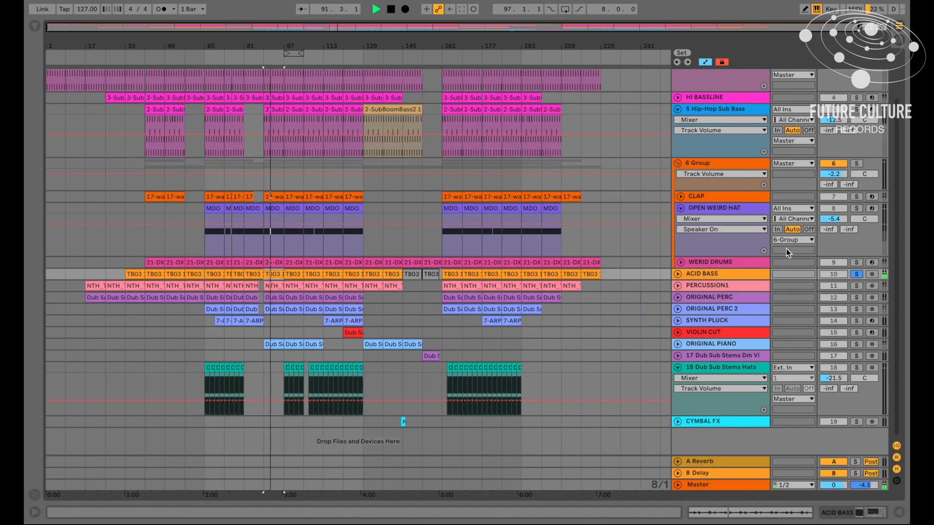
Unfold the PERCUSSION1 track, solo it and play it from its clip at bar 89.
{"action": "left_click", "coordinate": [720, 285]}
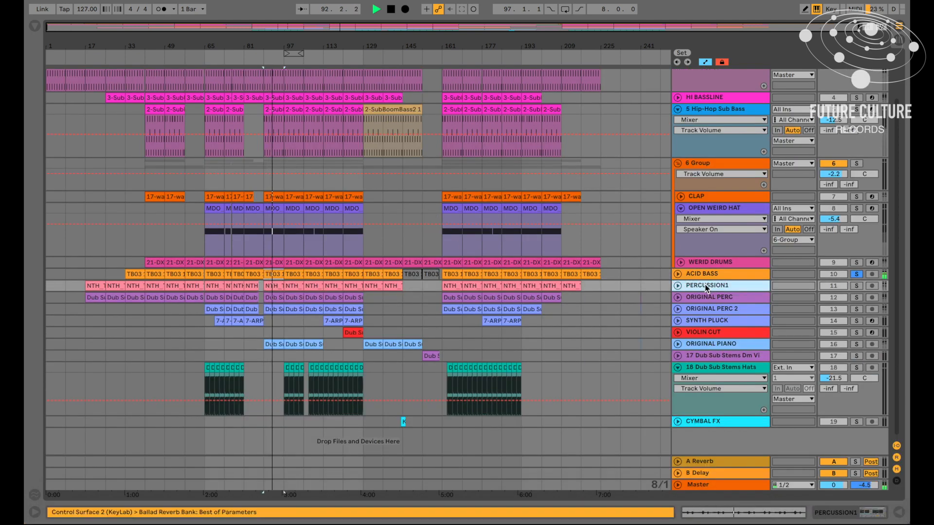
{"action": "left_click", "coordinate": [679, 286]}
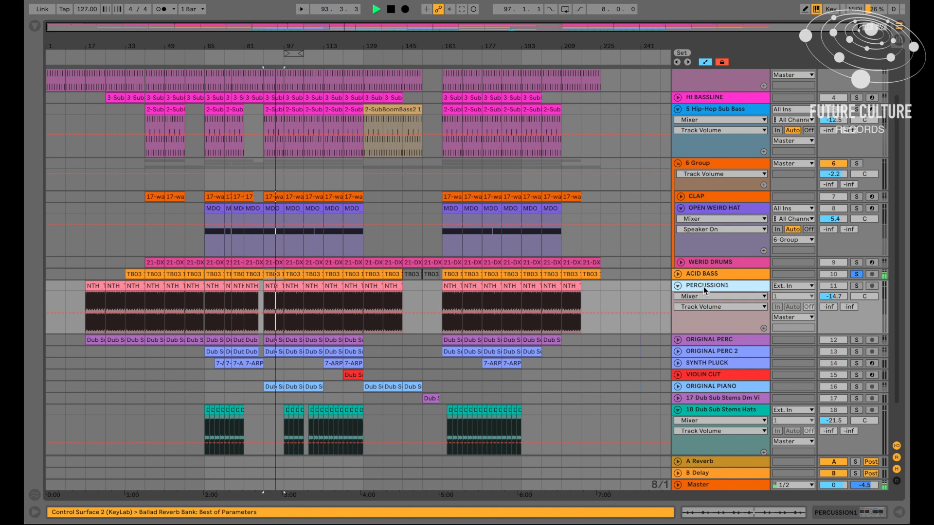
{"action": "key", "text": "space"}
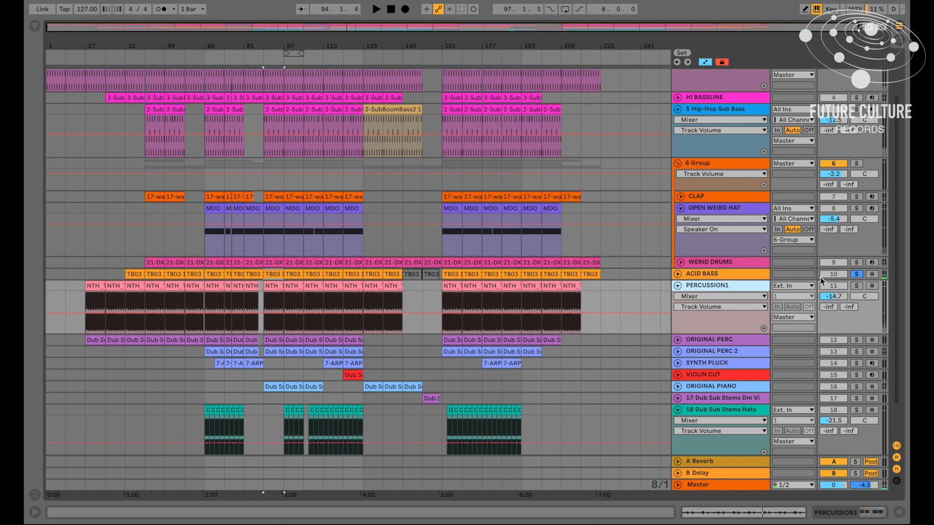
{"action": "left_click", "coordinate": [864, 286]}
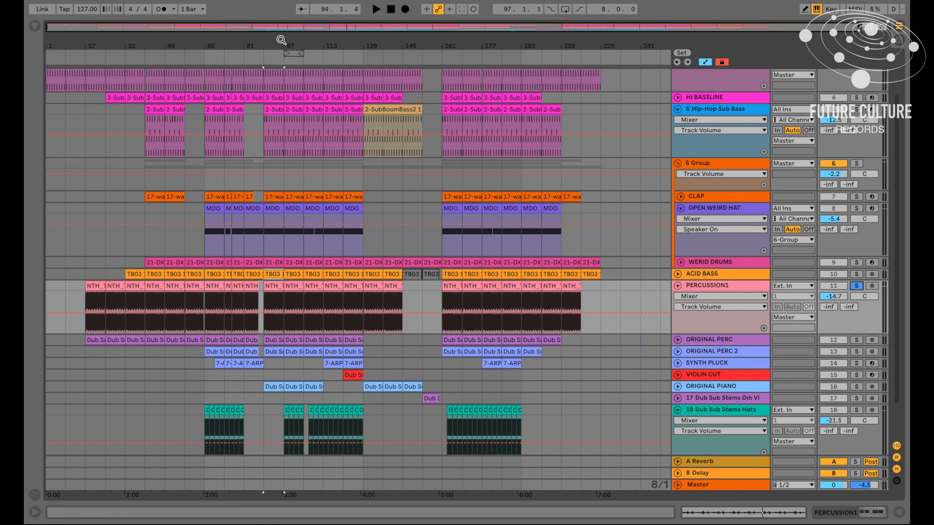
{"action": "left_click_drag", "start_coordinate": [281, 40], "coordinate": [314, 113]}
{"action": "left_click", "coordinate": [241, 287]}
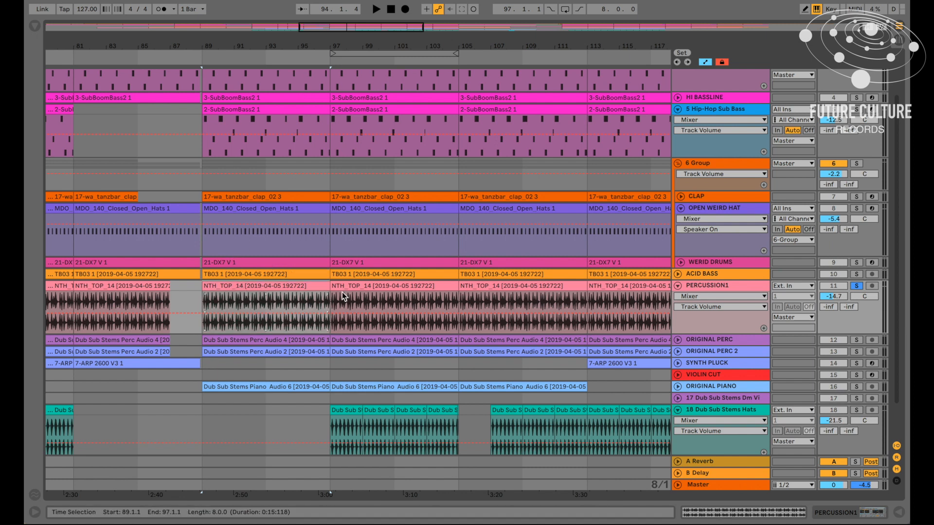
{"action": "key", "text": "space"}
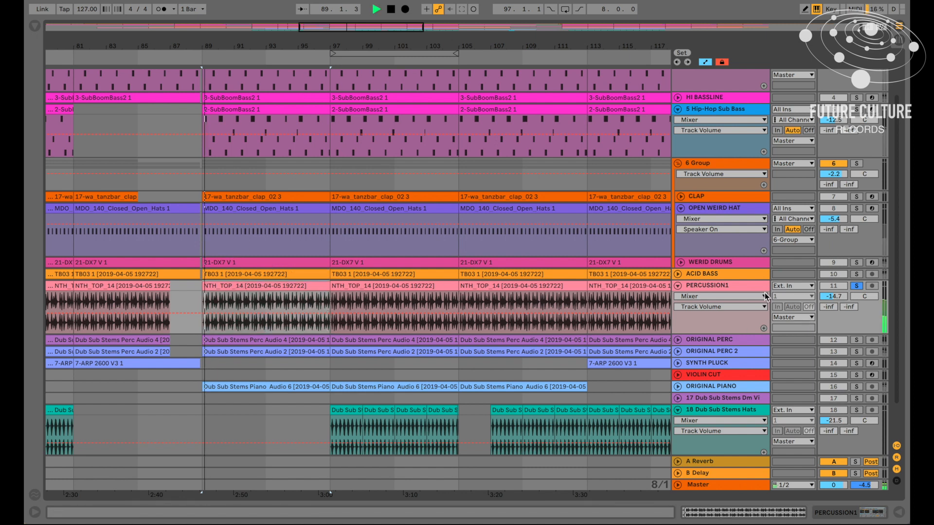
{"action": "scroll", "coordinate": [740, 273], "scroll_direction": "down", "scroll_amount": 1}
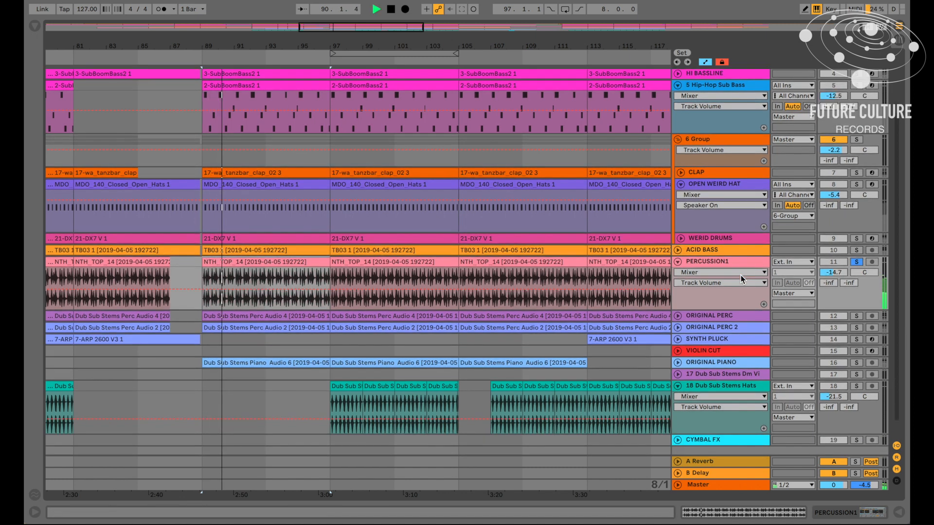
{"action": "left_click", "coordinate": [731, 265]}
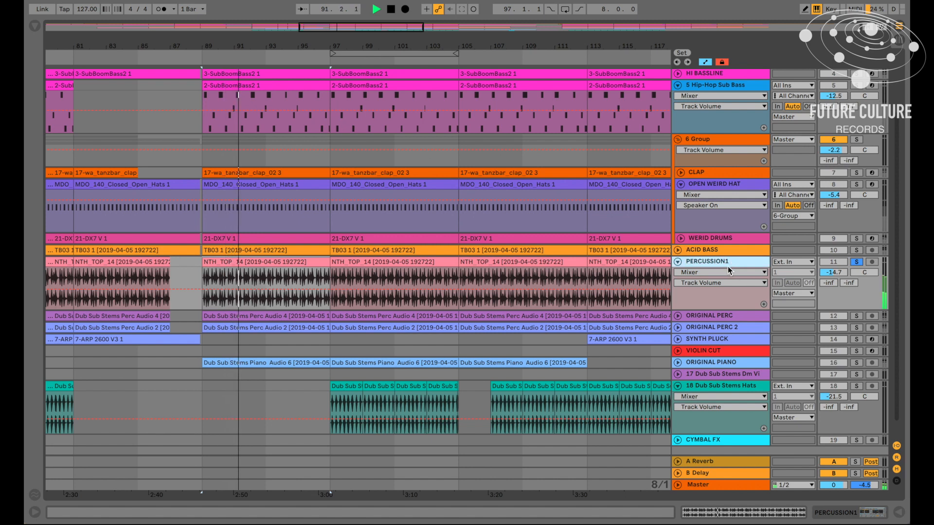
{"action": "scroll", "coordinate": [682, 273], "scroll_direction": "down", "scroll_amount": 1}
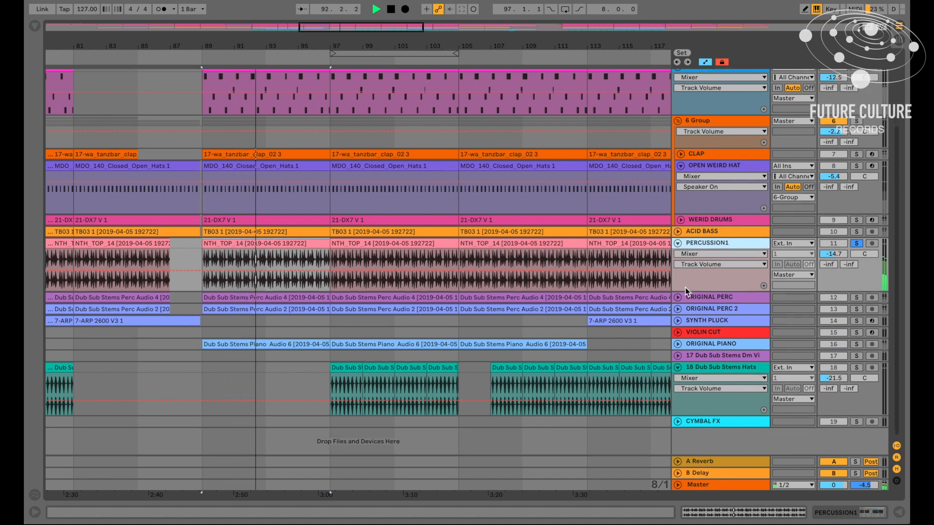
Stop playback, unfold the ORIGINAL PERC track and audition it soloed from its clip at bar 89.
{"action": "left_click", "coordinate": [686, 299]}
{"action": "key", "text": "space"}
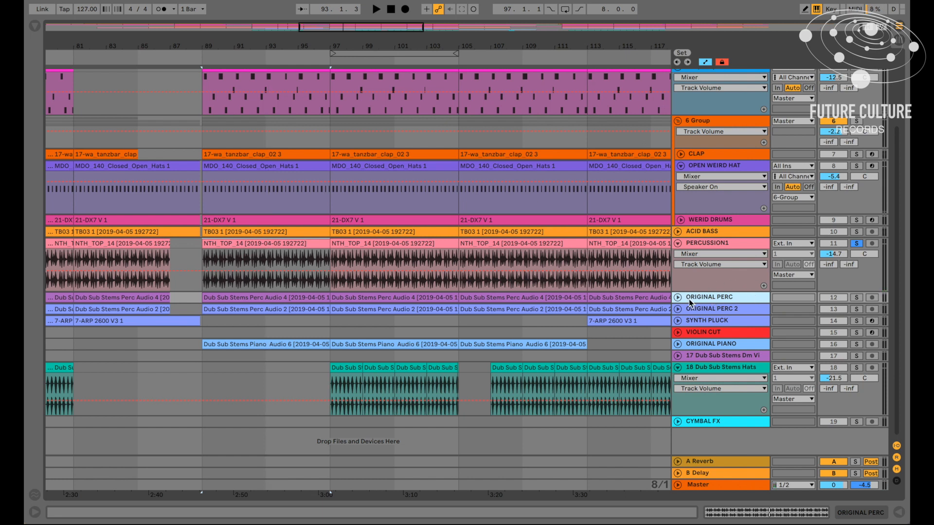
{"action": "left_click", "coordinate": [678, 298]}
{"action": "scroll", "coordinate": [779, 292], "scroll_direction": "down", "scroll_amount": 1}
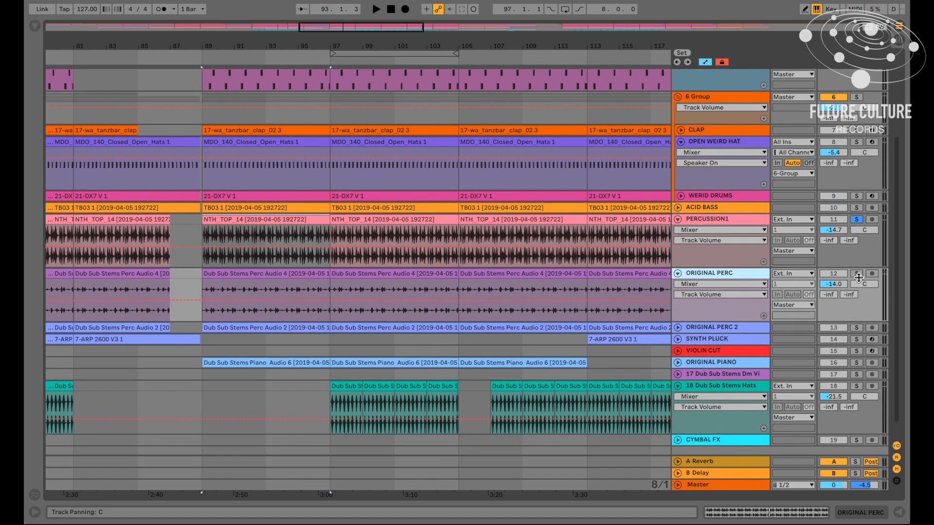
{"action": "left_click", "coordinate": [856, 274]}
{"action": "left_click", "coordinate": [225, 275]}
{"action": "key", "text": "space"}
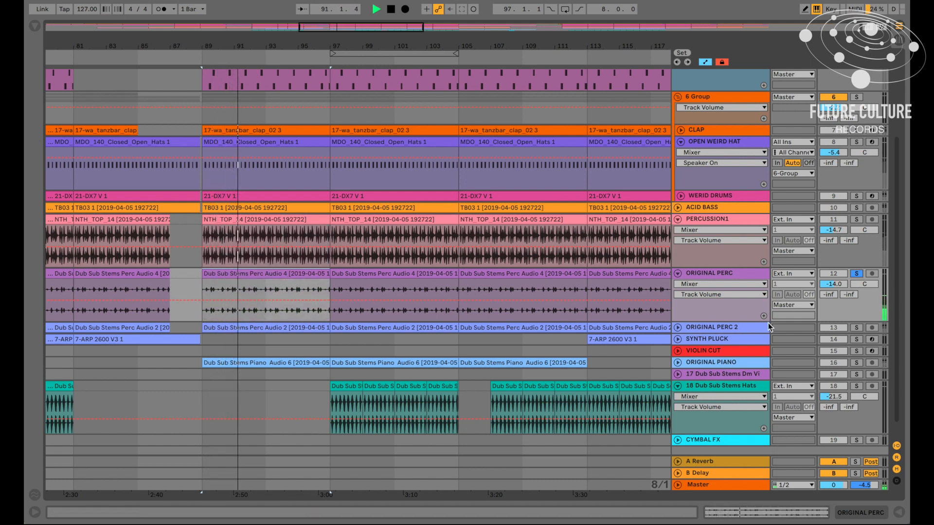
Switch the solo to ORIGINAL PERC 2 during playback and unfold that track to inspect its waveform up close.
{"action": "left_click", "coordinate": [856, 328]}
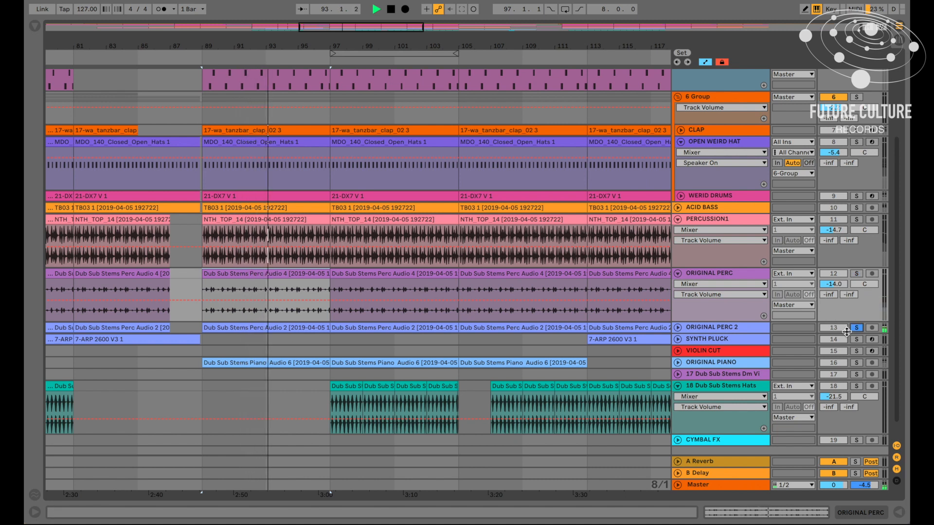
{"action": "left_click", "coordinate": [678, 327]}
{"action": "left_click_drag", "start_coordinate": [246, 43], "coordinate": [248, 74]}
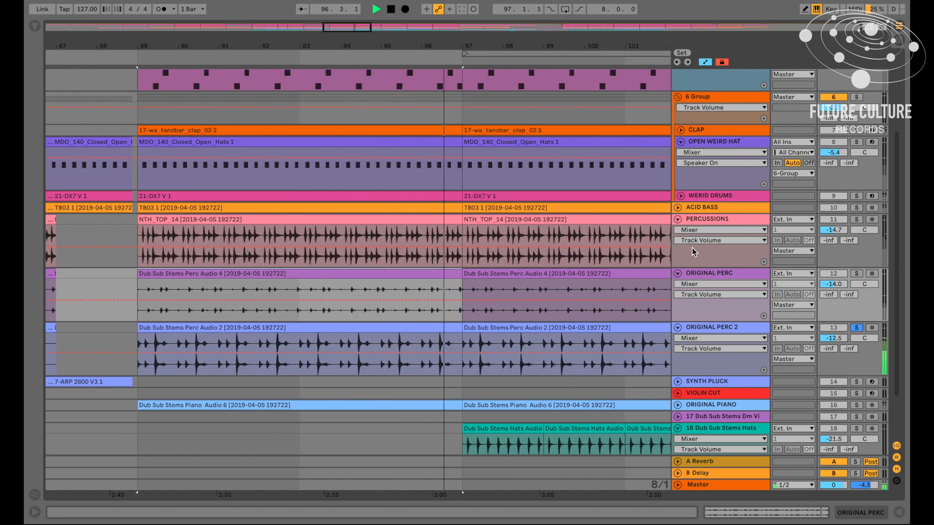
{"action": "left_click", "coordinate": [777, 330]}
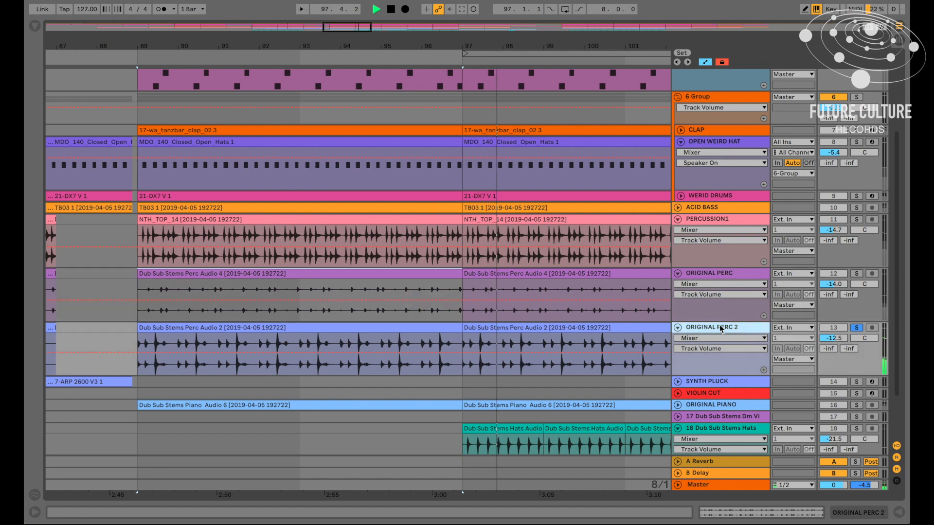
Audition the 6 Group soloed together with ORIGINAL PERC, ORIGINAL PERC 2 and PERCUSSION1.
{"action": "left_click", "coordinate": [856, 97]}
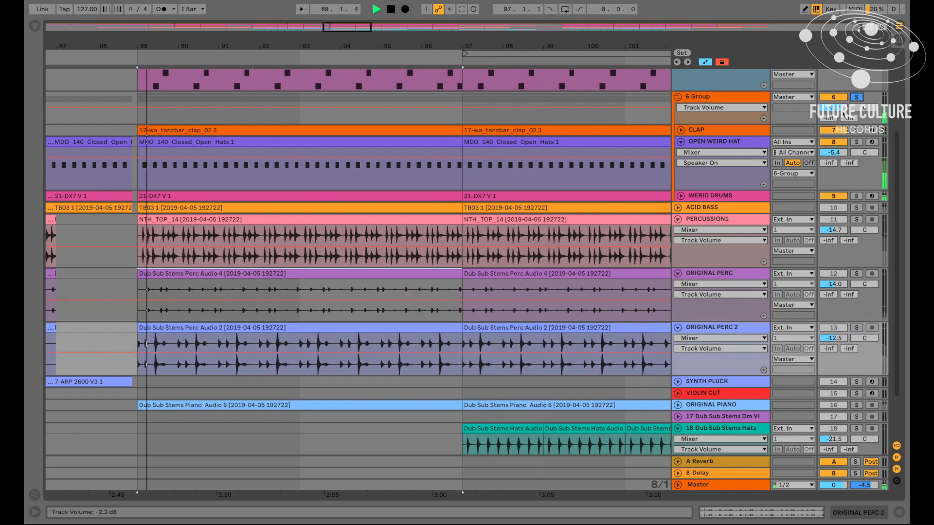
{"action": "left_click", "coordinate": [856, 274], "text": "super"}
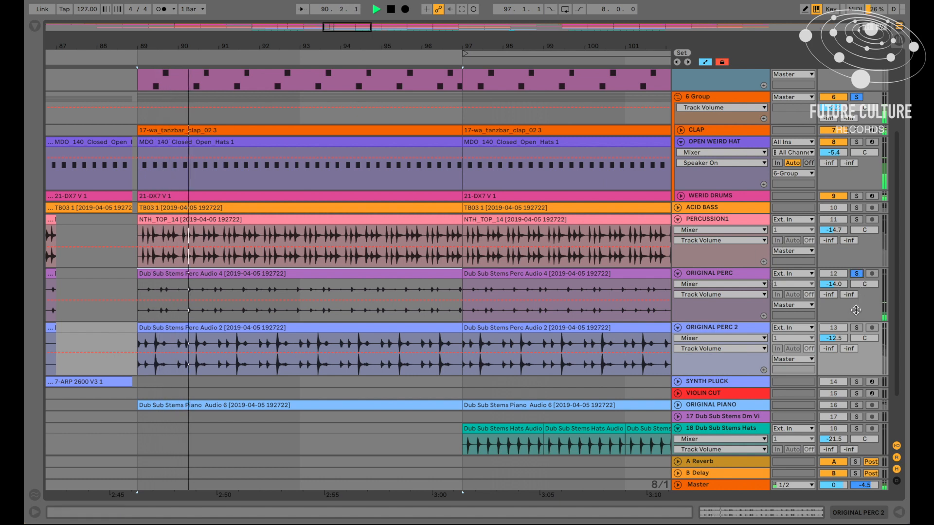
{"action": "left_click", "coordinate": [856, 328], "text": "super"}
{"action": "left_click", "coordinate": [856, 219], "text": "super"}
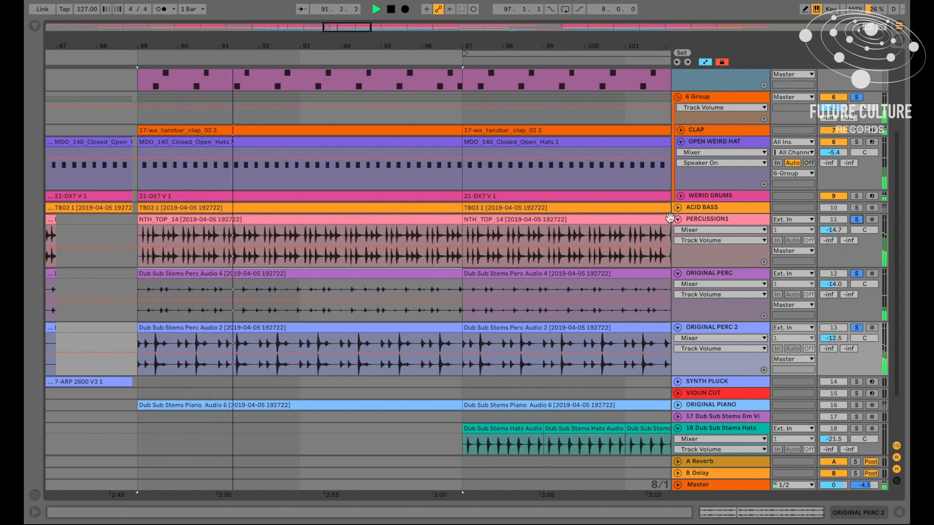
Fold the PERCUSSION1, ORIGINAL PERC and ORIGINAL PERC 2 tracks, select the 6 Group and stop playback.
{"action": "left_click", "coordinate": [677, 220]}
{"action": "left_click", "coordinate": [678, 231]}
{"action": "left_click", "coordinate": [677, 243]}
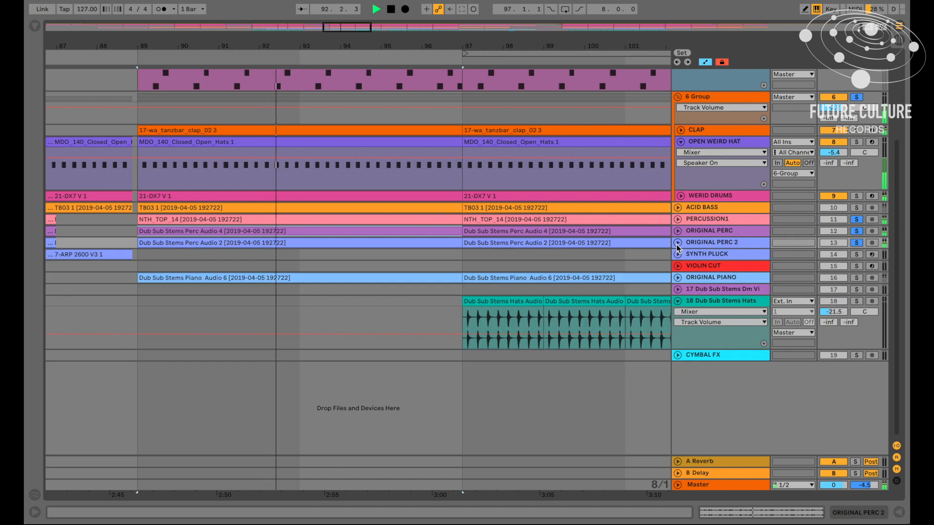
{"action": "left_click", "coordinate": [729, 99]}
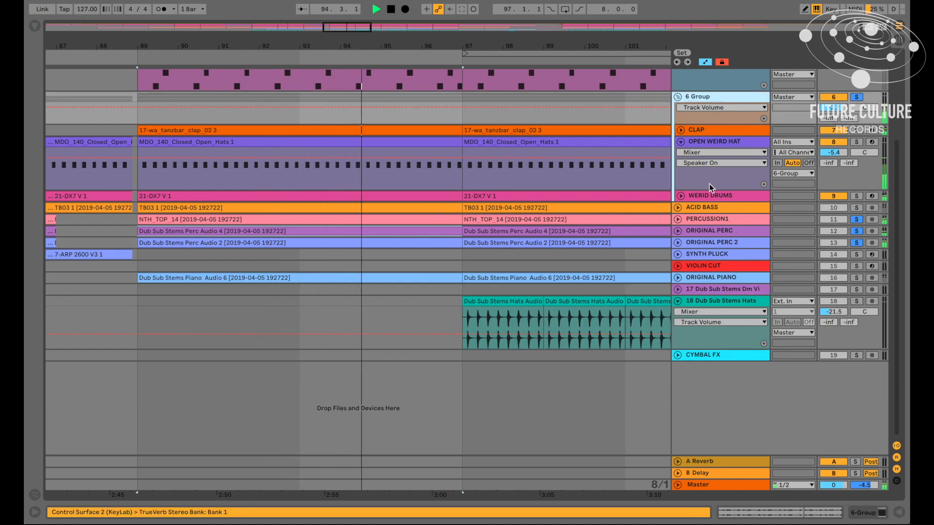
{"action": "key", "text": "space"}
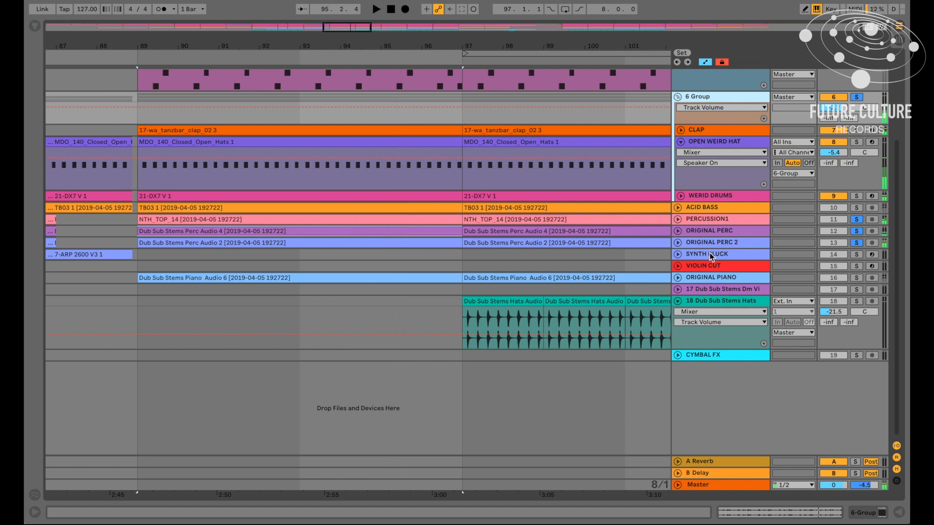
Select the SYNTH PLUCK clip at bar 81 and show the track's device chain.
{"action": "left_click", "coordinate": [710, 256]}
{"action": "key", "text": "minus"}
{"action": "key", "text": "minus"}
{"action": "key", "text": "minus"}
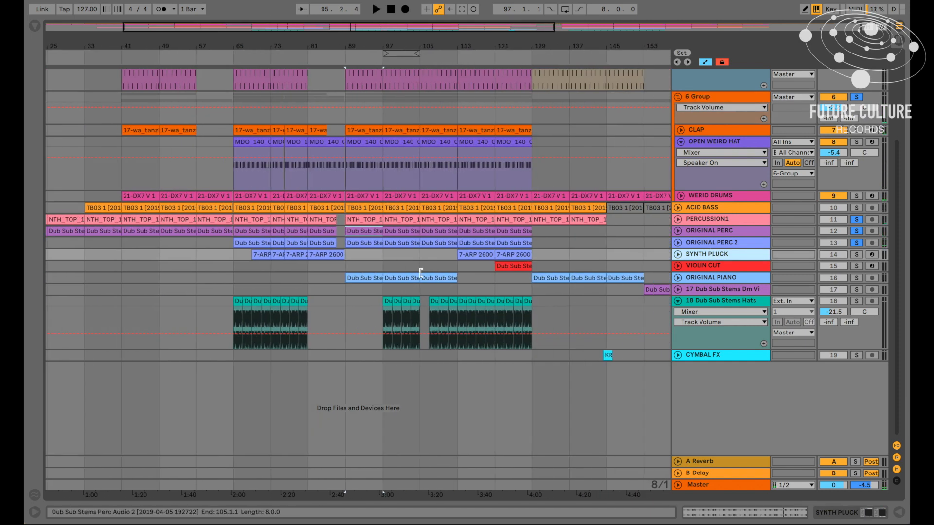
{"action": "left_click", "coordinate": [336, 255]}
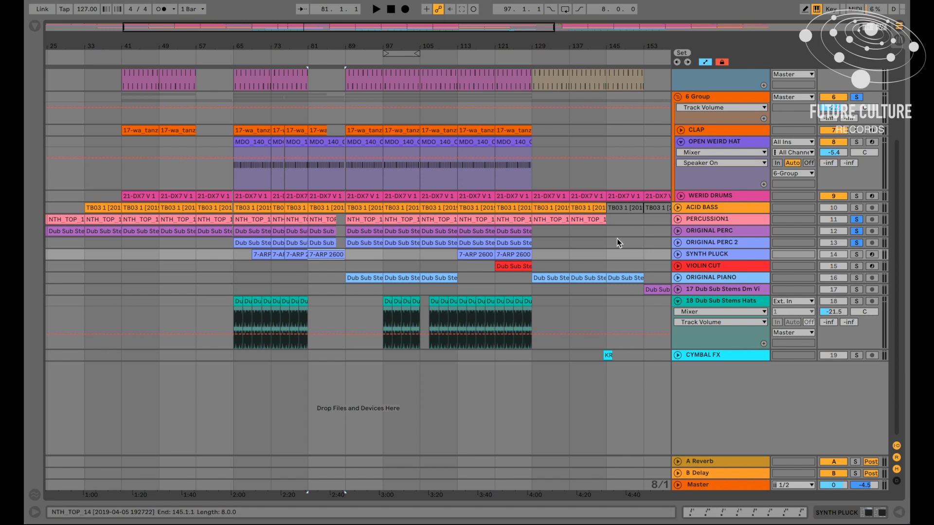
{"action": "double_click", "coordinate": [752, 256]}
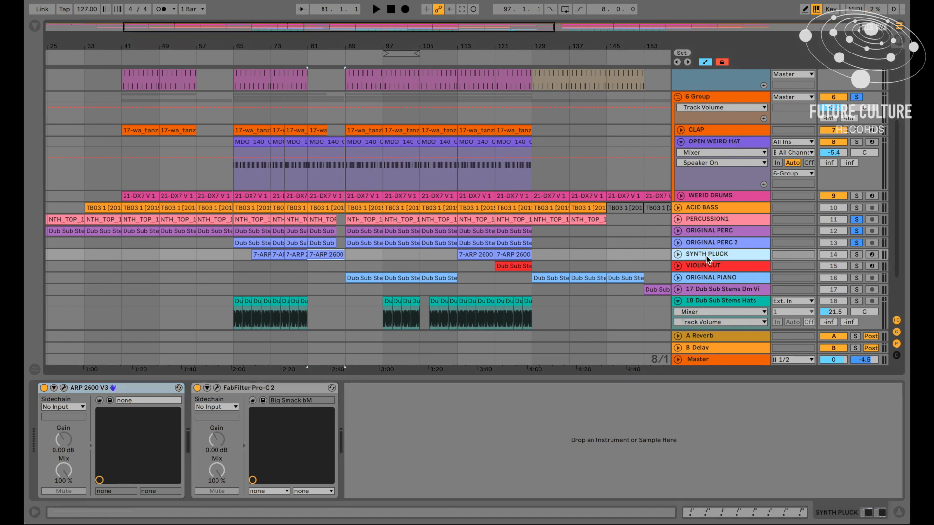
{"action": "left_click", "coordinate": [705, 256]}
Audition the SYNTH PLUCK track soloed from bar 81 with the track unfolded, and stop playback.
{"action": "left_click", "coordinate": [857, 254]}
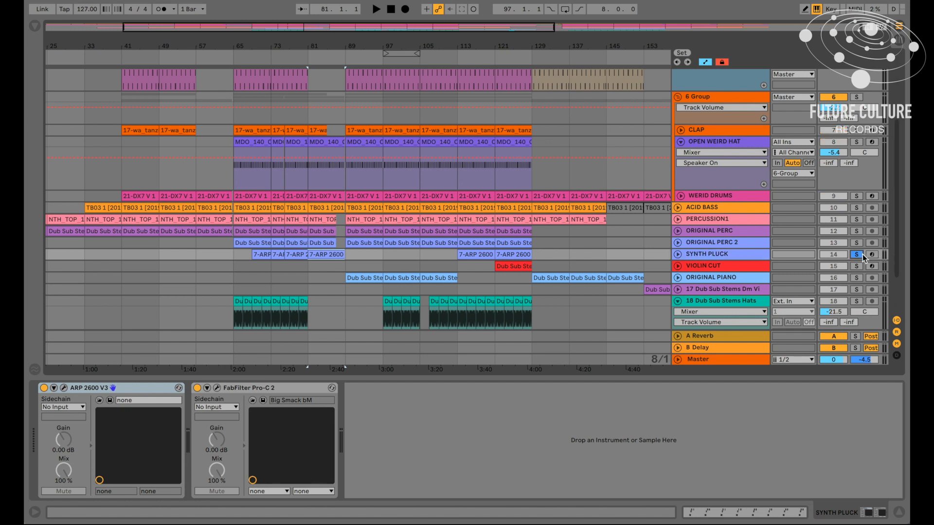
{"action": "key", "text": "space"}
{"action": "left_click", "coordinate": [677, 254]}
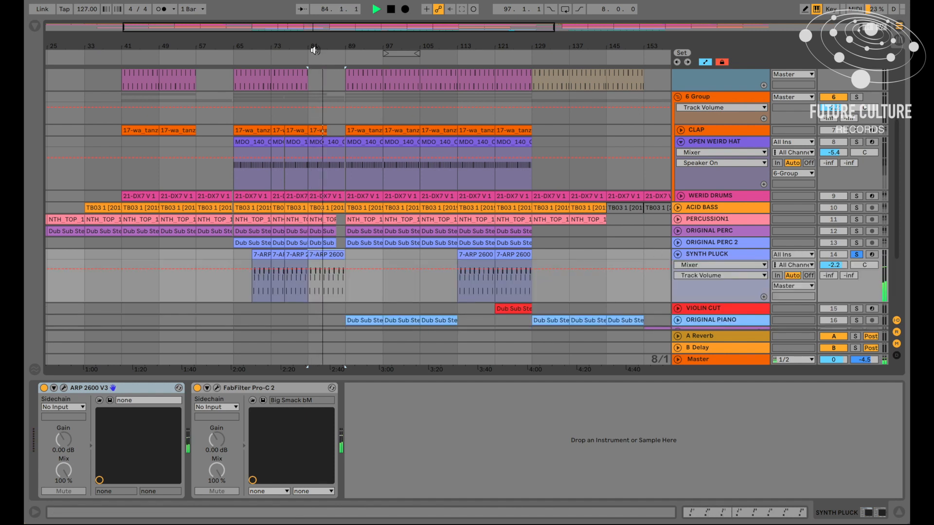
{"action": "key", "text": "space"}
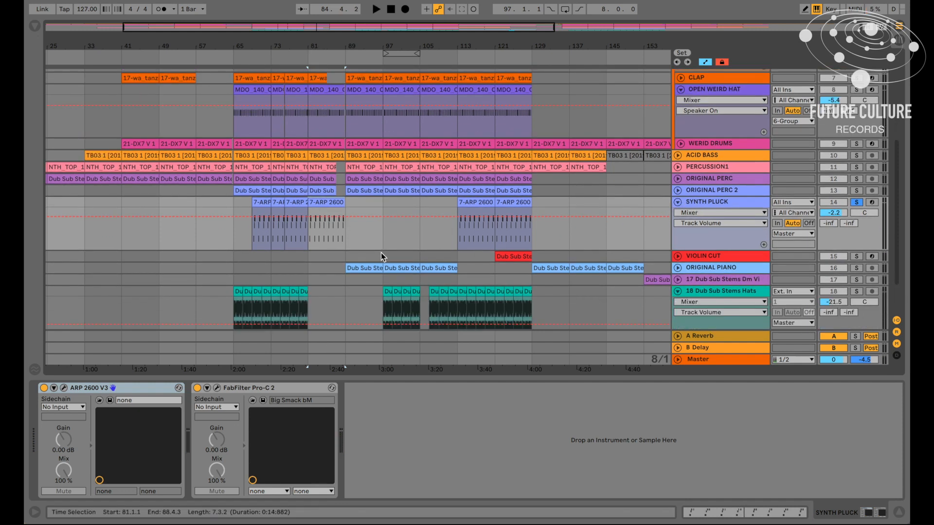
Show the VIOLIN CUT track's devices, unfold the track and audition it soloed from its clip at bar 121.
{"action": "left_click", "coordinate": [740, 256]}
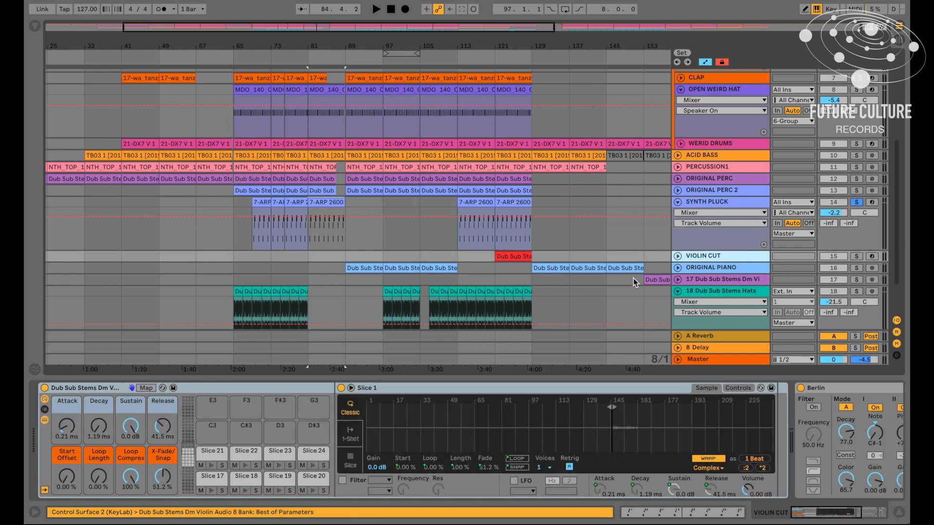
{"action": "left_click", "coordinate": [678, 256]}
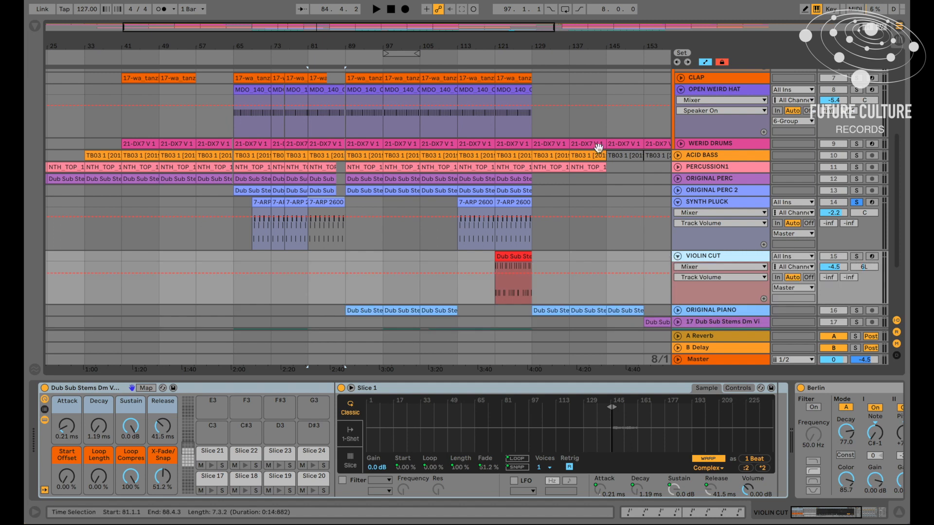
{"action": "scroll", "coordinate": [394, 246], "scroll_direction": "right", "scroll_amount": 10}
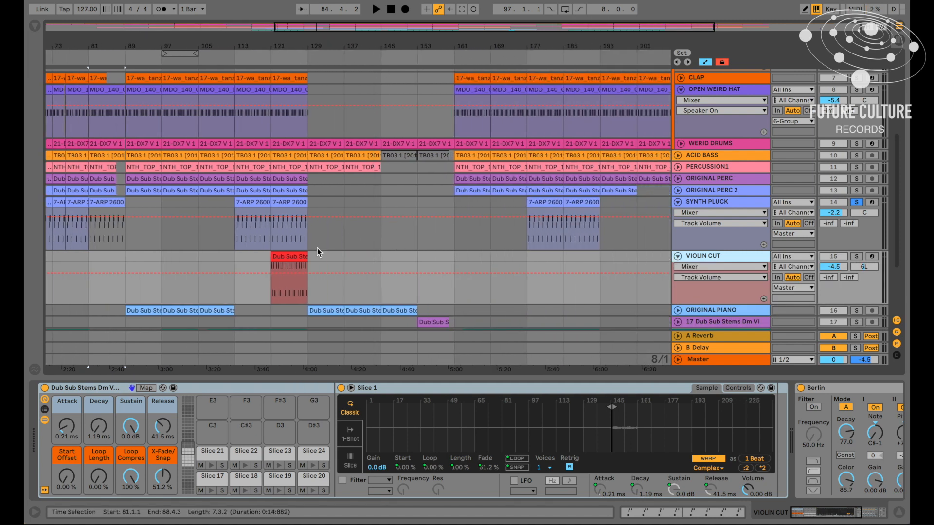
{"action": "left_click", "coordinate": [296, 257]}
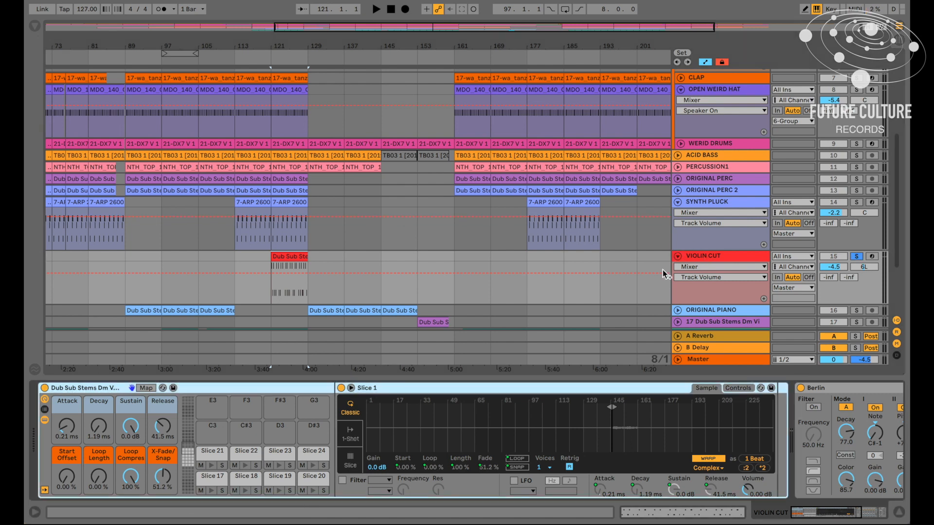
{"action": "key", "text": "space"}
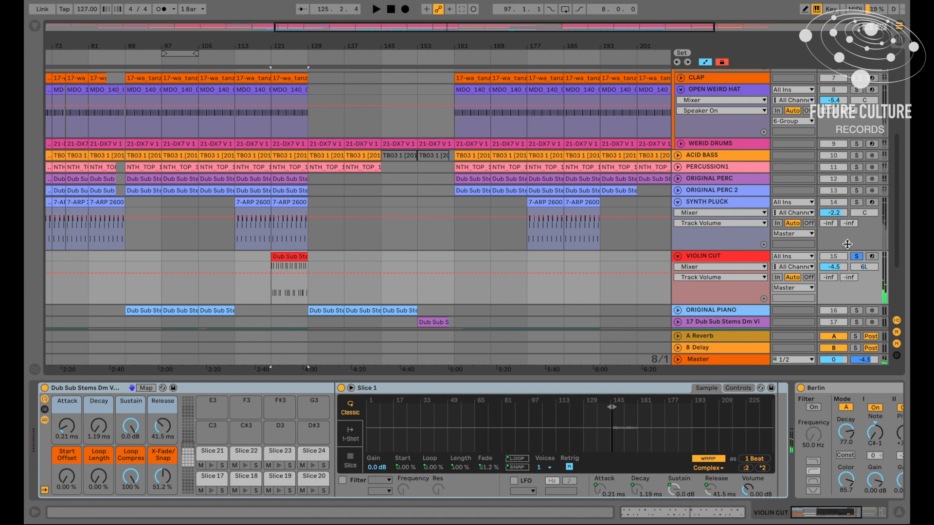
Unfold the ORIGINAL PIANO track and audition it soloed from its clip at bar 105.
{"action": "scroll", "coordinate": [855, 261], "scroll_direction": "down", "scroll_amount": 2}
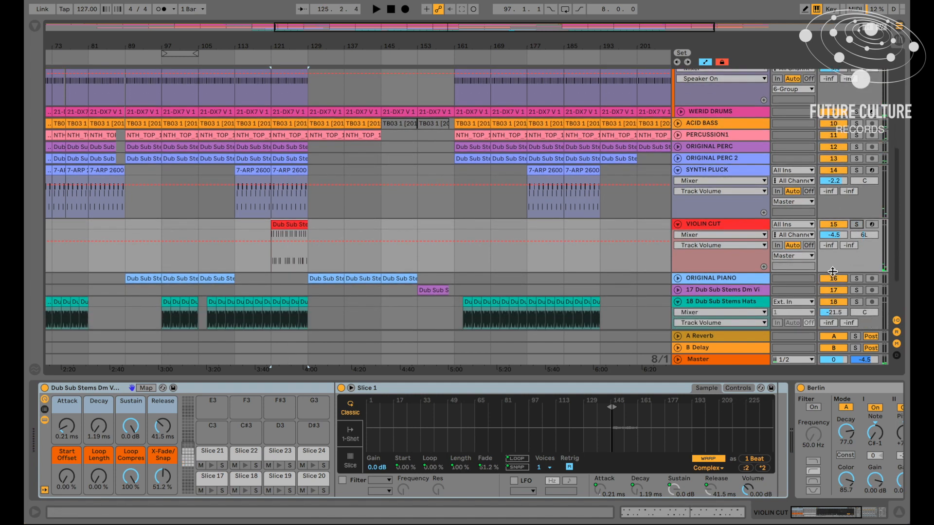
{"action": "left_click", "coordinate": [678, 278]}
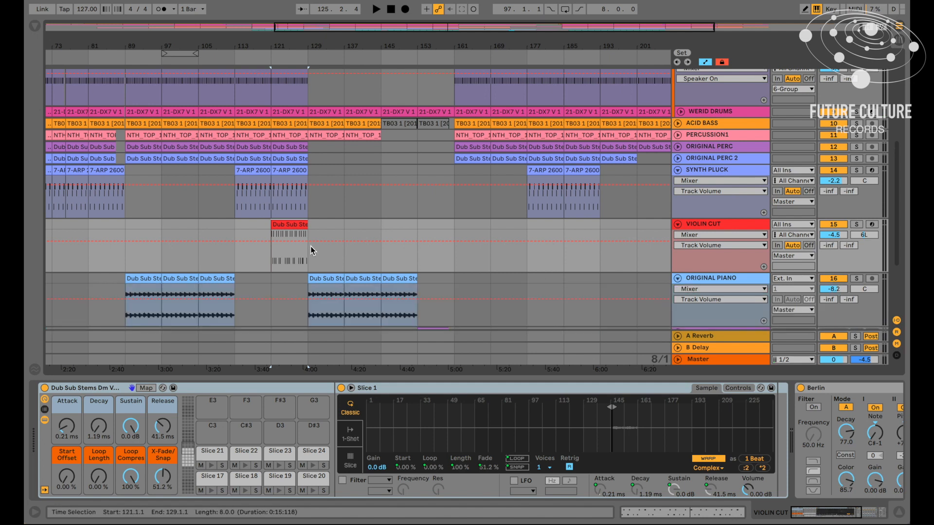
{"action": "left_click", "coordinate": [224, 279]}
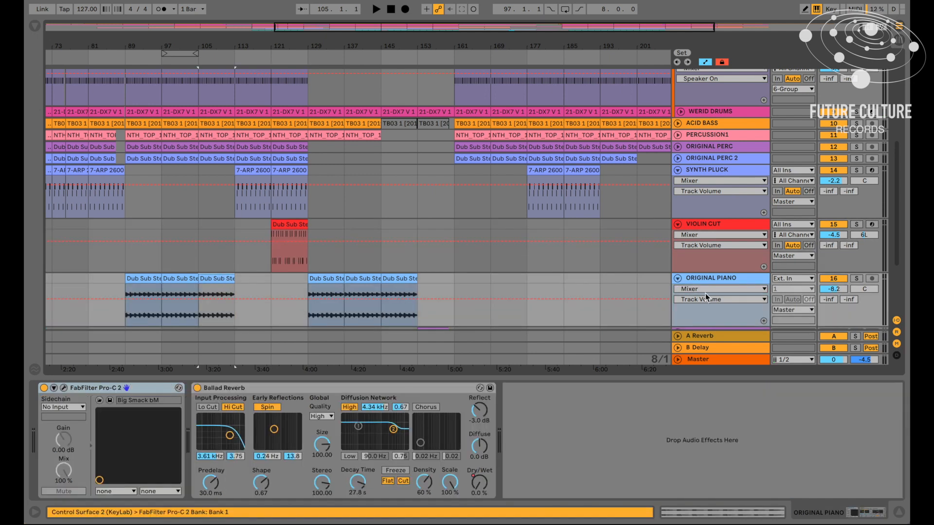
{"action": "key", "text": "space"}
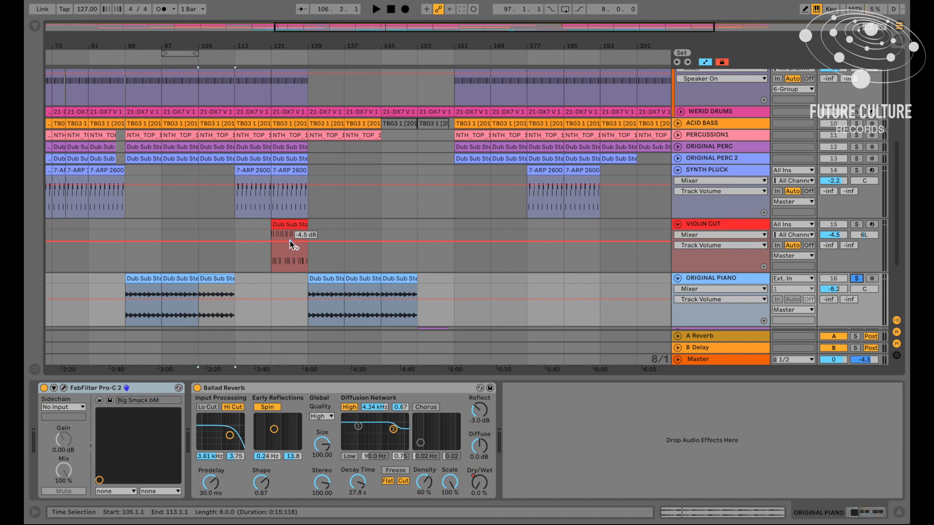
{"action": "key", "text": "space"}
{"action": "scroll", "coordinate": [287, 238], "scroll_direction": "down", "scroll_amount": 1}
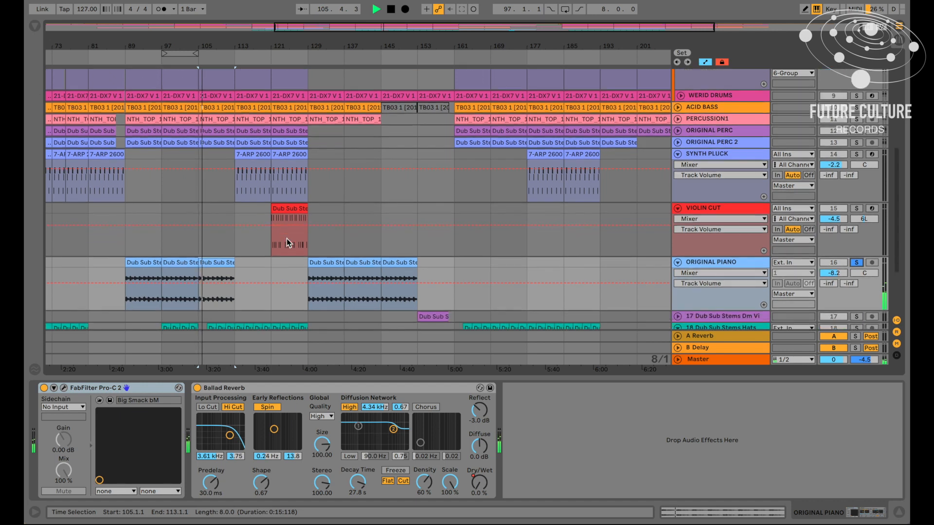
Unfold track 17 Dub Sub Stems Dm Vi, audition it soloed from its clip at bar 153 and stop playback.
{"action": "scroll", "coordinate": [423, 224], "scroll_direction": "down", "scroll_amount": 5}
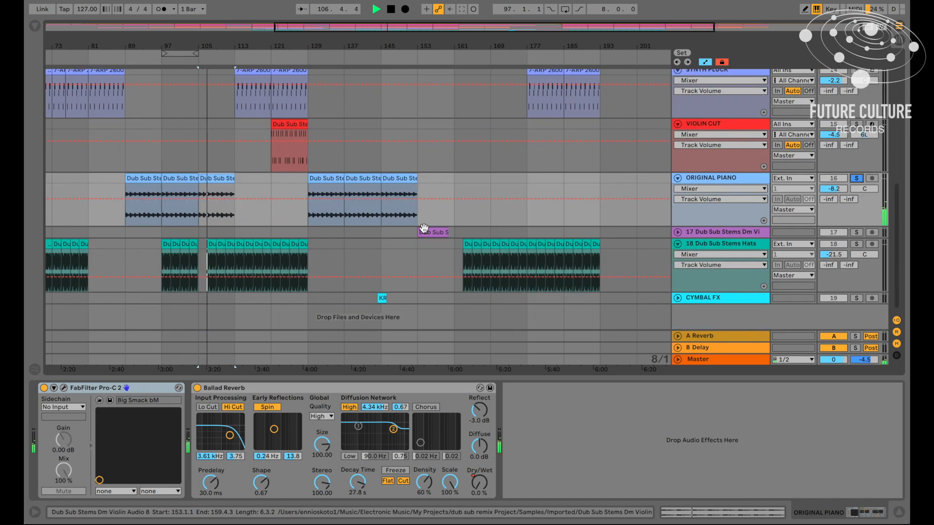
{"action": "left_click", "coordinate": [678, 232]}
{"action": "left_click", "coordinate": [714, 232]}
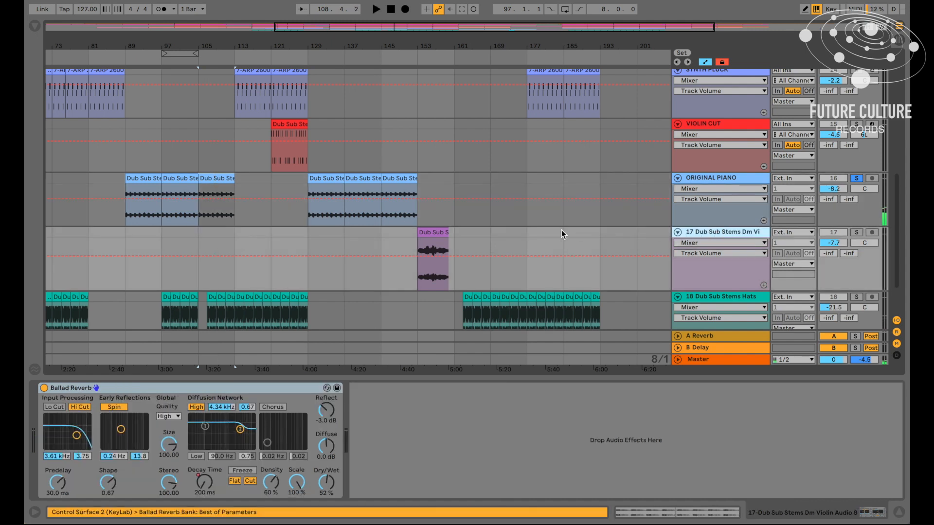
{"action": "left_click", "coordinate": [440, 232]}
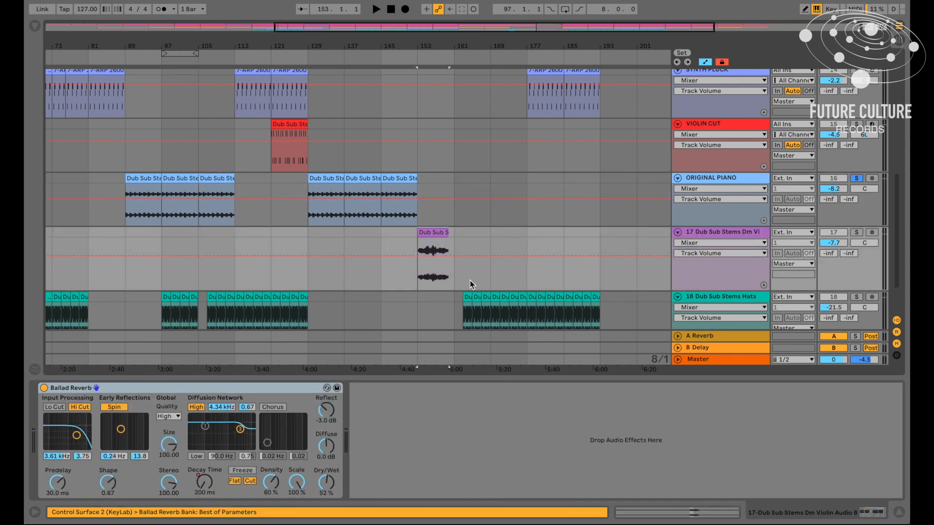
{"action": "scroll", "coordinate": [723, 232], "scroll_direction": "up", "scroll_amount": 10}
{"action": "scroll", "coordinate": [524, 195], "scroll_direction": "down", "scroll_amount": 10}
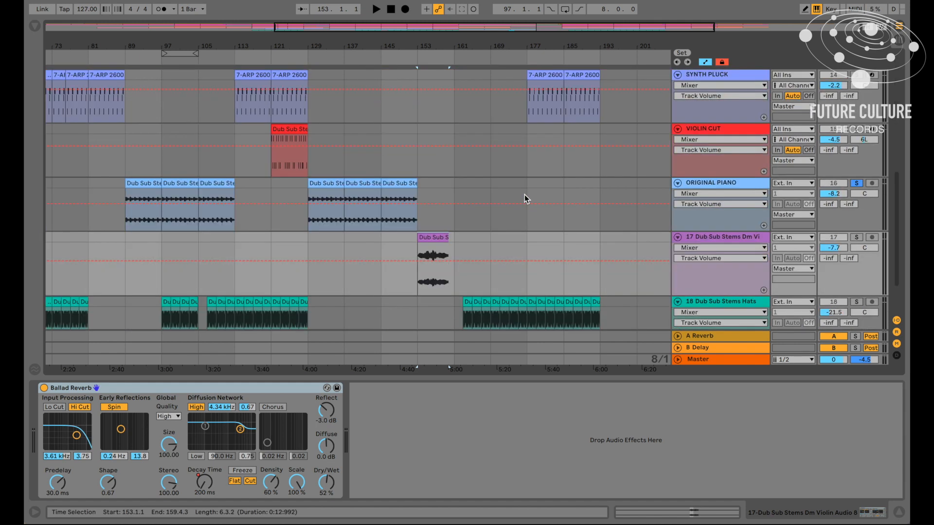
{"action": "left_click", "coordinate": [856, 238]}
{"action": "key", "text": "space"}
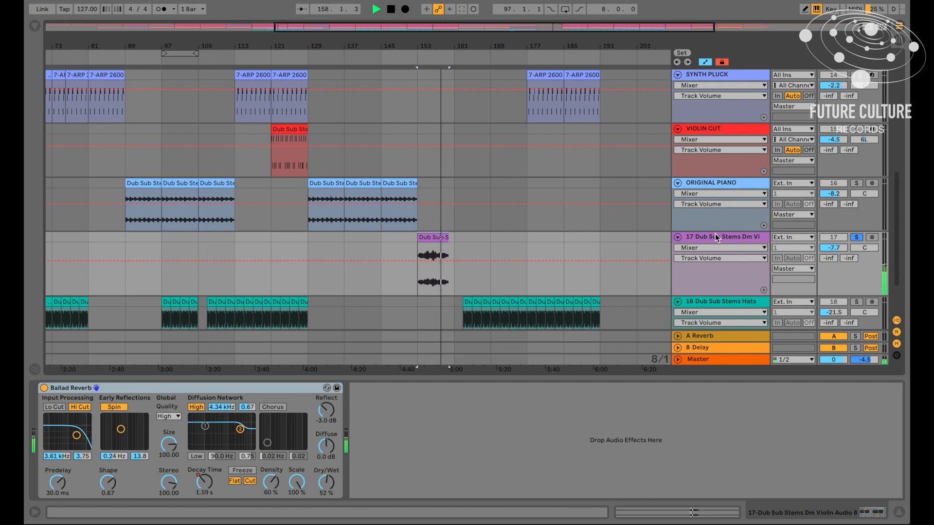
{"action": "key", "text": "space"}
Select the 18 Dub Sub Stems Hats track and its clip at bar 163.
{"action": "scroll", "coordinate": [704, 235], "scroll_direction": "down", "scroll_amount": 2}
{"action": "left_click", "coordinate": [705, 269]}
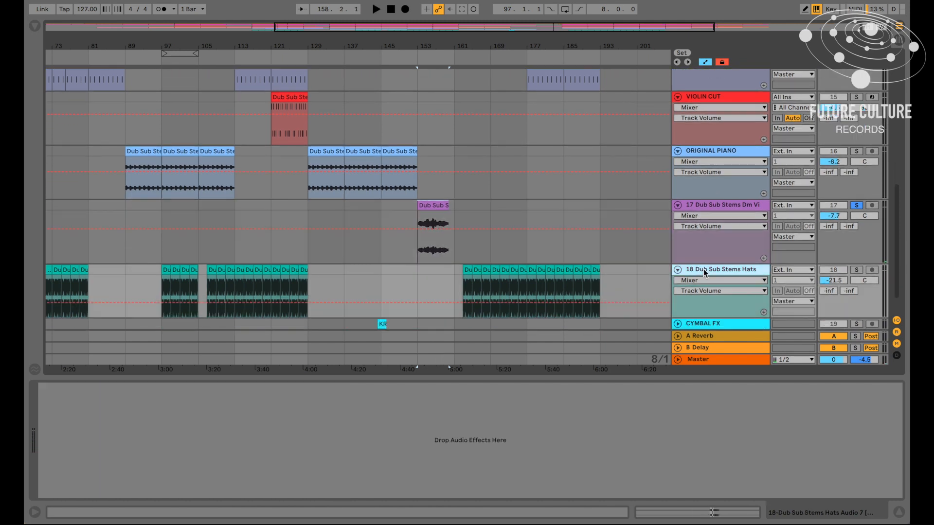
{"action": "scroll", "coordinate": [703, 269], "scroll_direction": "down", "scroll_amount": 2}
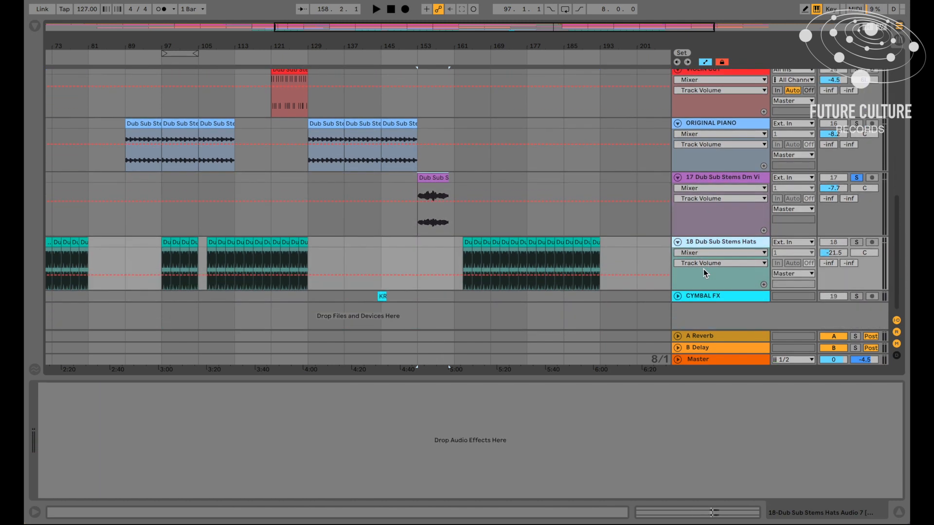
{"action": "left_click", "coordinate": [464, 241]}
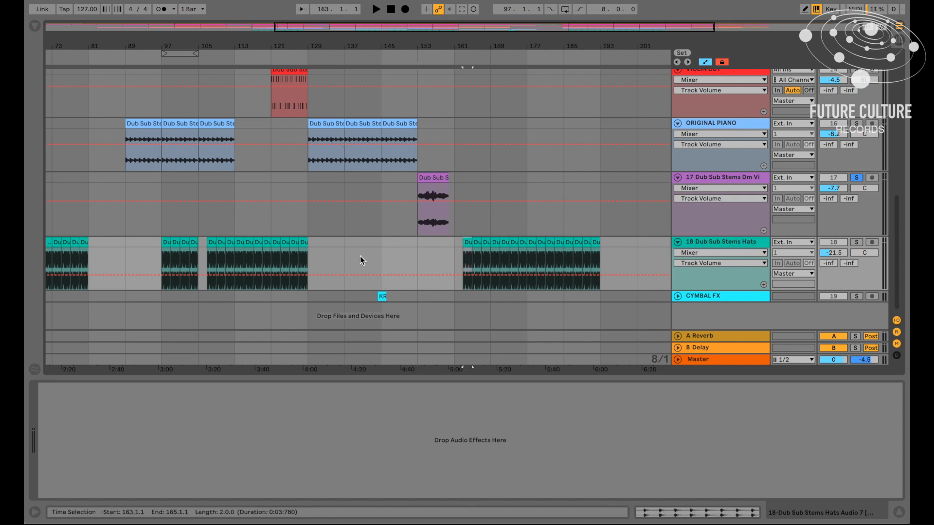
{"action": "left_click", "coordinate": [752, 244]}
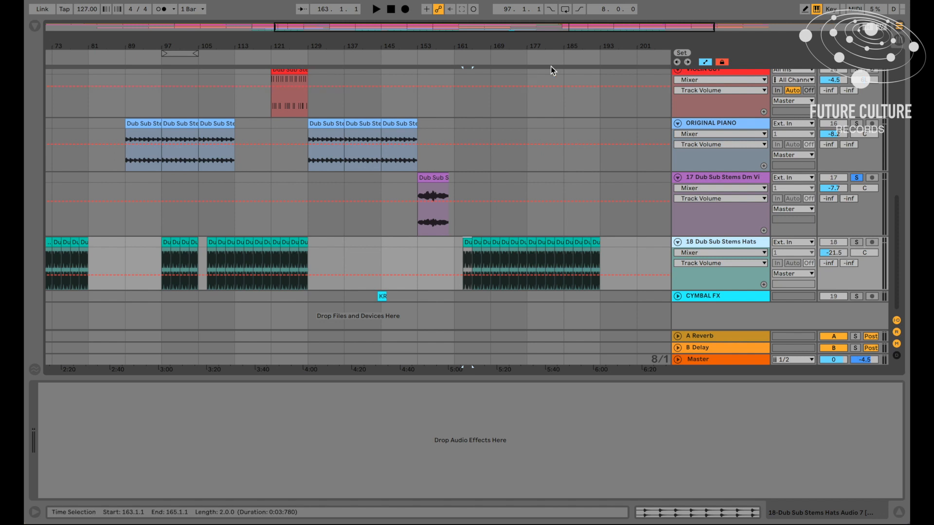
Audition the 18 Dub Sub Stems Hats track soloed from bar 163 with the arrangement zoomed in, and stop playback.
{"action": "mouse_move", "coordinate": [473, 36]}
{"action": "left_mouse_down"}
{"action": "mouse_move", "coordinate": [477, 64]}
{"action": "mouse_move", "coordinate": [475, 53]}
{"action": "left_mouse_up"}
{"action": "left_click_drag", "start_coordinate": [474, 63], "coordinate": [470, 104]}
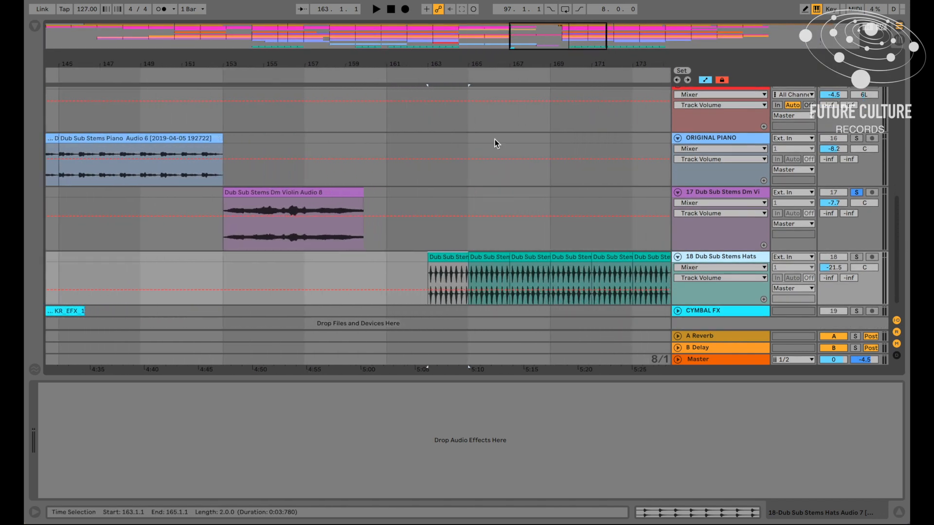
{"action": "left_click", "coordinate": [444, 258]}
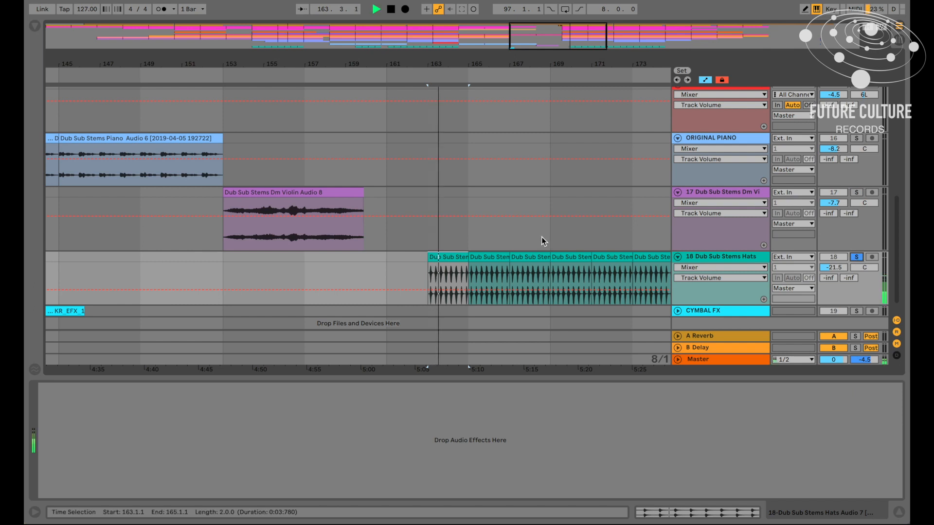
{"action": "scroll", "coordinate": [555, 243], "scroll_direction": "down", "scroll_amount": 1}
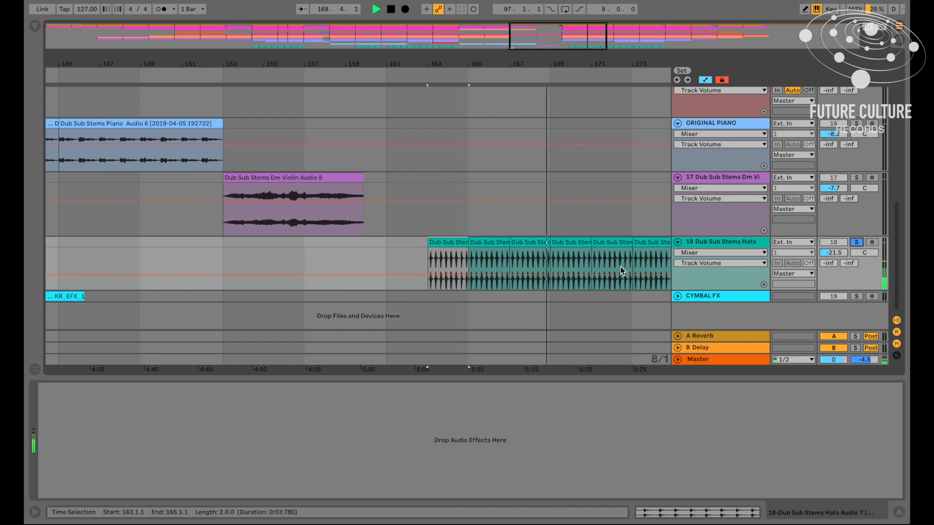
{"action": "key", "text": "space"}
Play from the KR_EFX_19 clip near bar 144, unfold the CYMBAL FX track and stop playback.
{"action": "left_click_drag", "start_coordinate": [237, 65], "coordinate": [340, 62]}
{"action": "left_click_drag", "start_coordinate": [173, 61], "coordinate": [172, 73]}
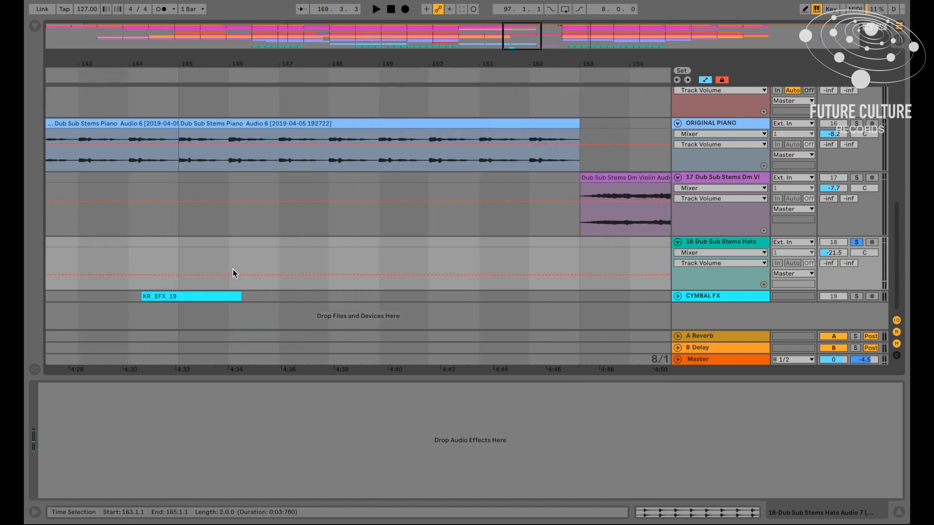
{"action": "left_click", "coordinate": [203, 298]}
{"action": "key", "text": "space"}
{"action": "left_click", "coordinate": [684, 299]}
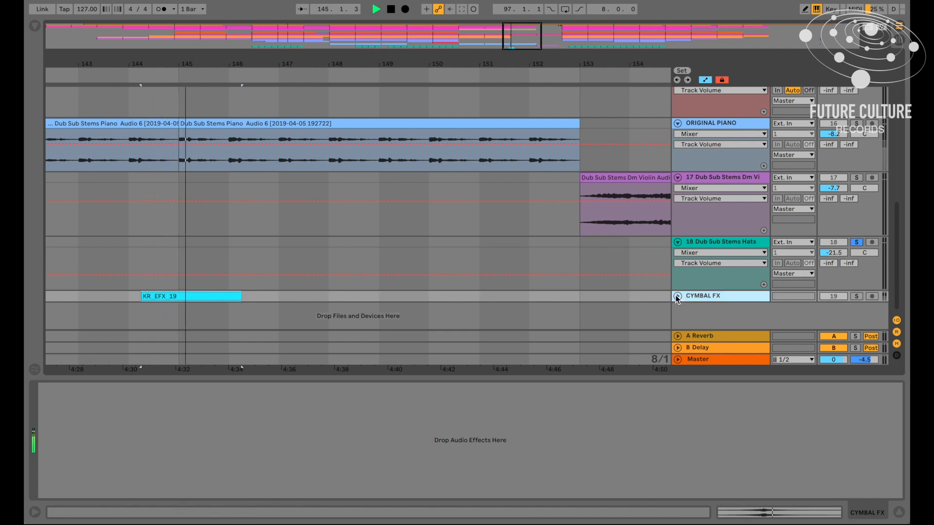
{"action": "left_click", "coordinate": [678, 297]}
{"action": "key", "text": "space"}
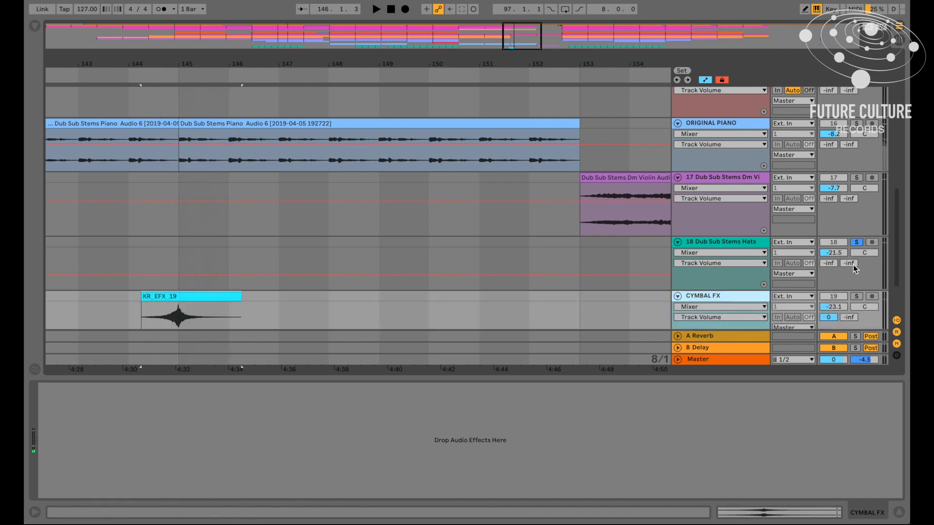
Turn off the solo on the 18 Dub Sub Stems Hats track and play the full mix from the KR_EFX_19 clip.
{"action": "left_click", "coordinate": [856, 248]}
{"action": "left_click", "coordinate": [857, 244]}
{"action": "key", "text": "space"}
Select all tracks, fold them together and clear the selection by placing the insert marker at bar 153.
{"action": "scroll", "coordinate": [853, 241], "scroll_direction": "up", "scroll_amount": 10}
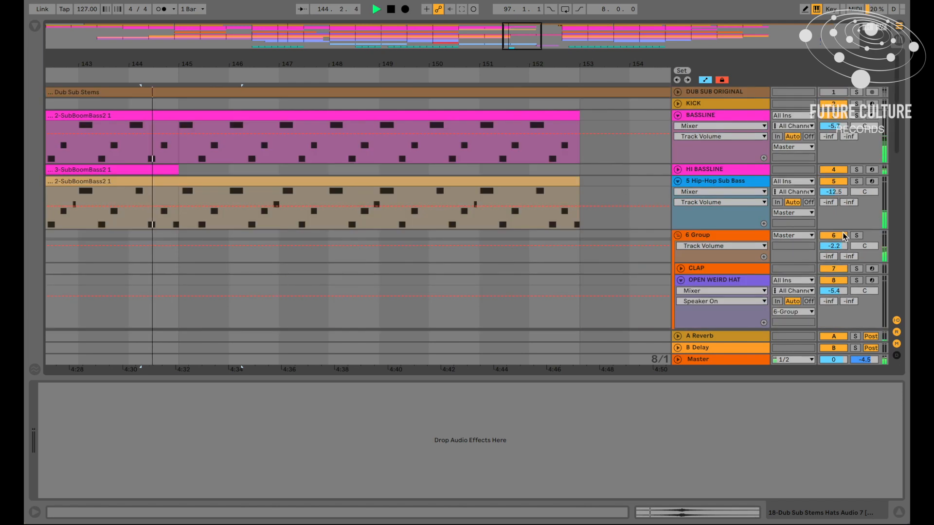
{"action": "left_click", "coordinate": [722, 170]}
{"action": "key", "text": "super+a"}
{"action": "left_click", "coordinate": [678, 181]}
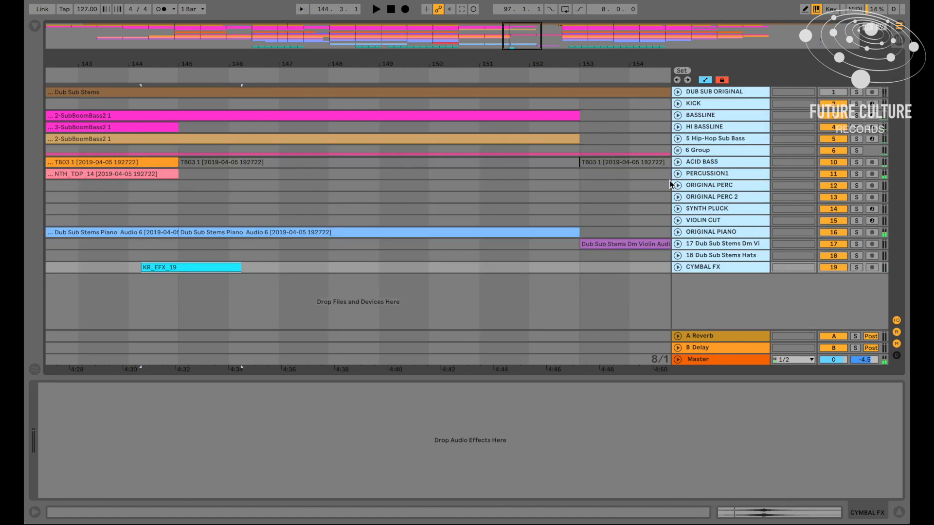
{"action": "left_click", "coordinate": [670, 176]}
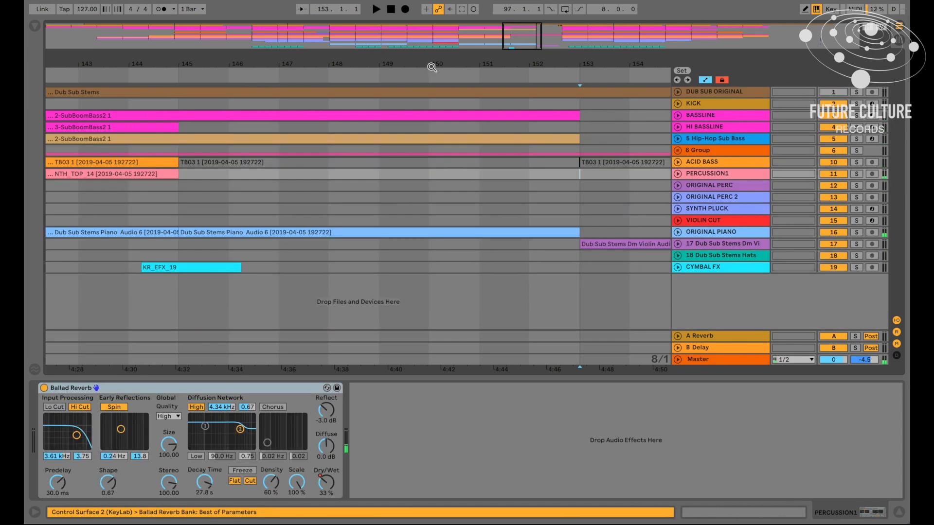
Play the full arrangement from bar 145 through the break into the section after bar 161, with the device view hidden, and stop playback.
{"action": "left_click_drag", "start_coordinate": [432, 67], "coordinate": [432, 66]}
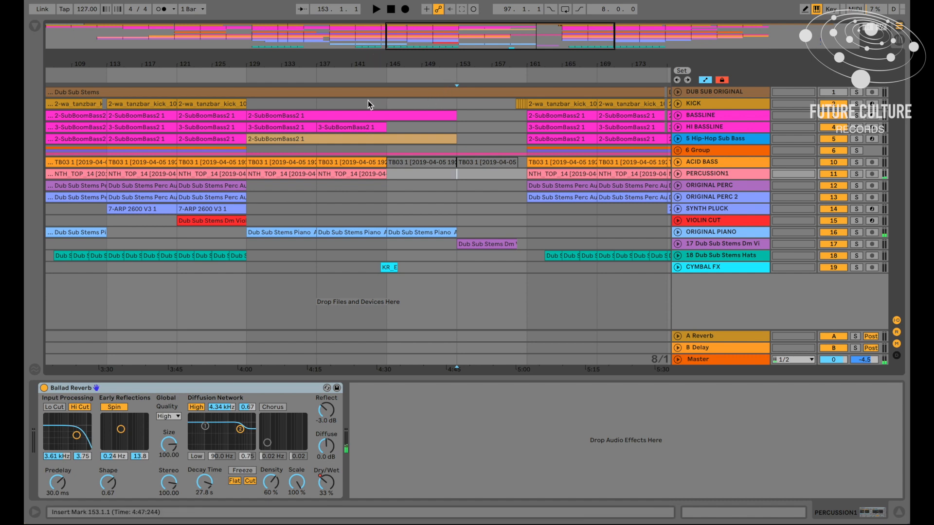
{"action": "left_click", "coordinate": [408, 106]}
{"action": "key", "text": "space"}
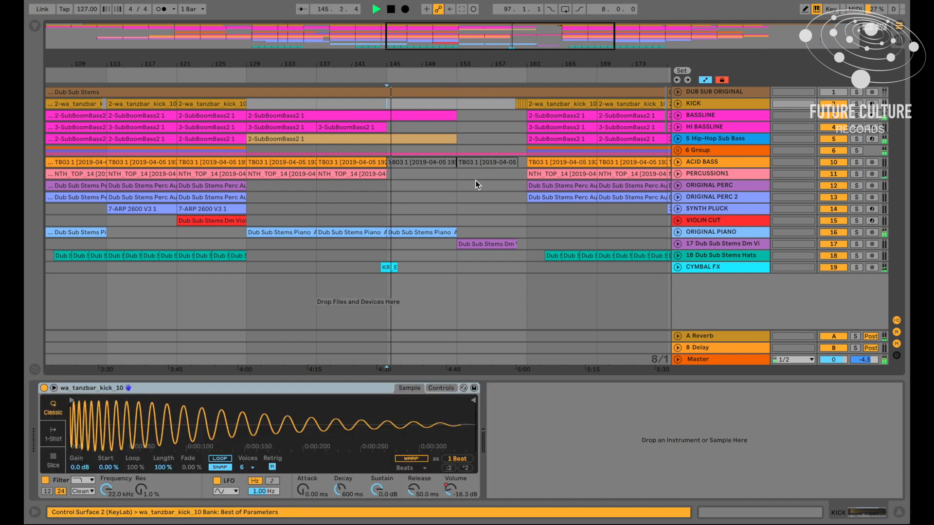
{"action": "left_click", "coordinate": [900, 513]}
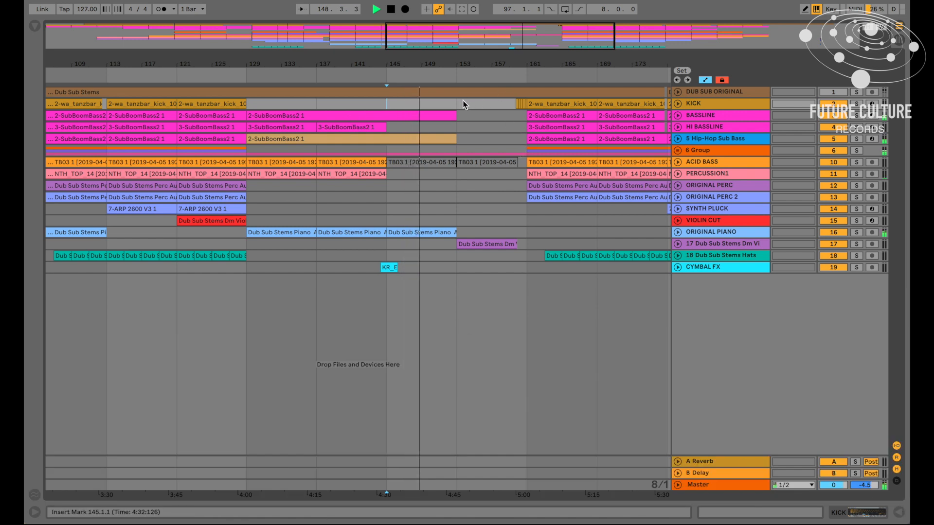
{"action": "left_click", "coordinate": [473, 76]}
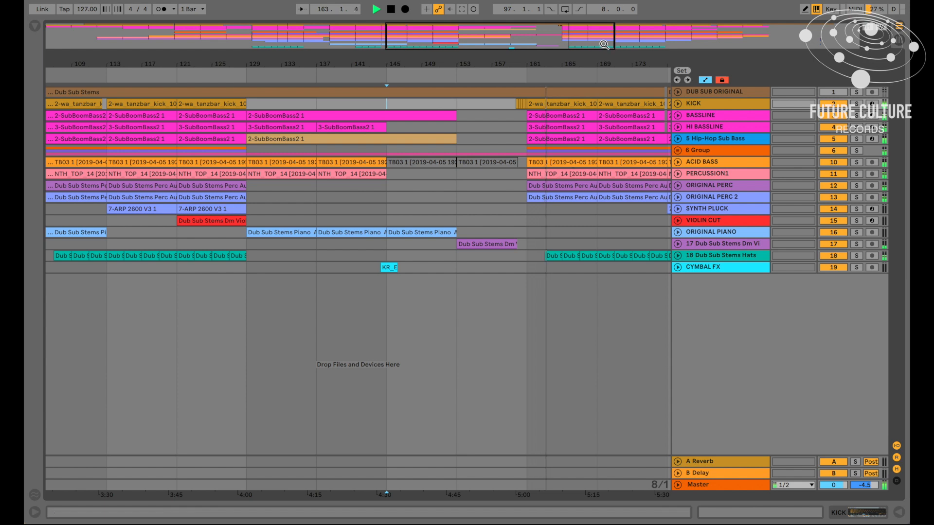
{"action": "left_click_drag", "start_coordinate": [603, 57], "coordinate": [466, 59]}
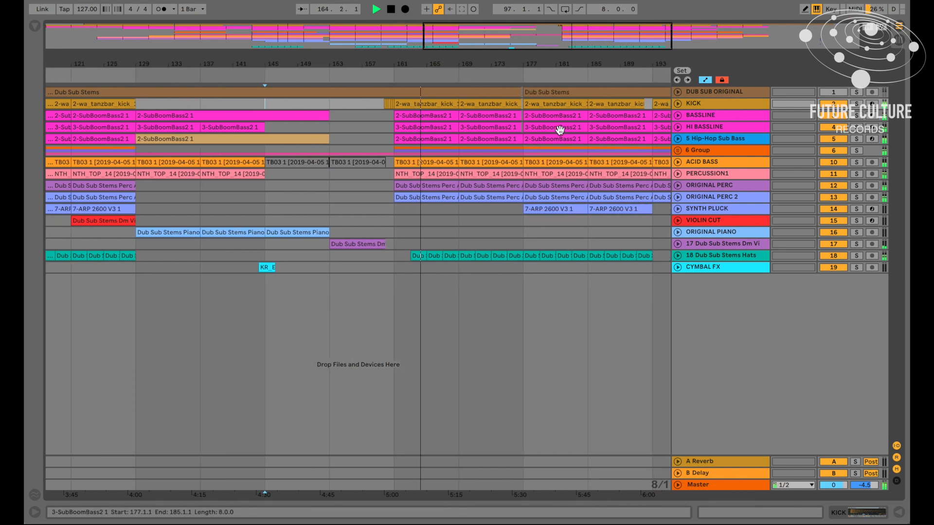
{"action": "key", "text": "space"}
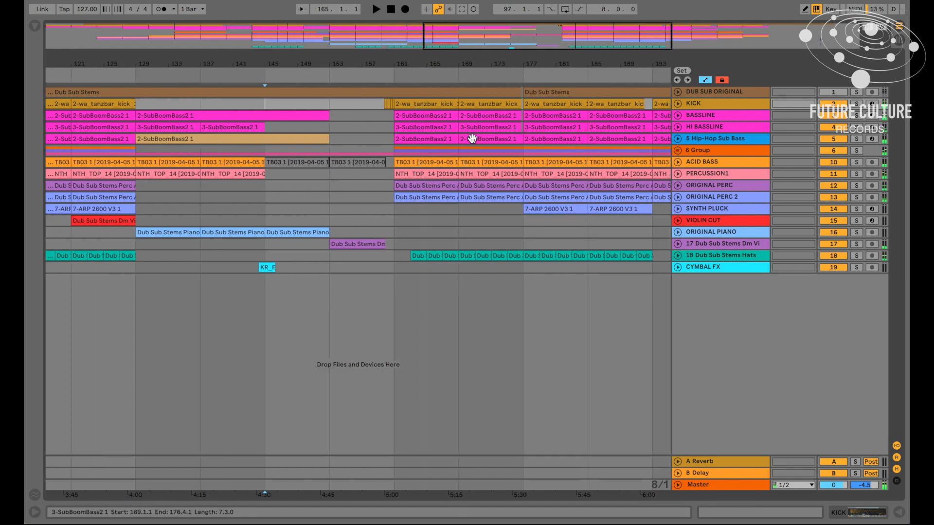